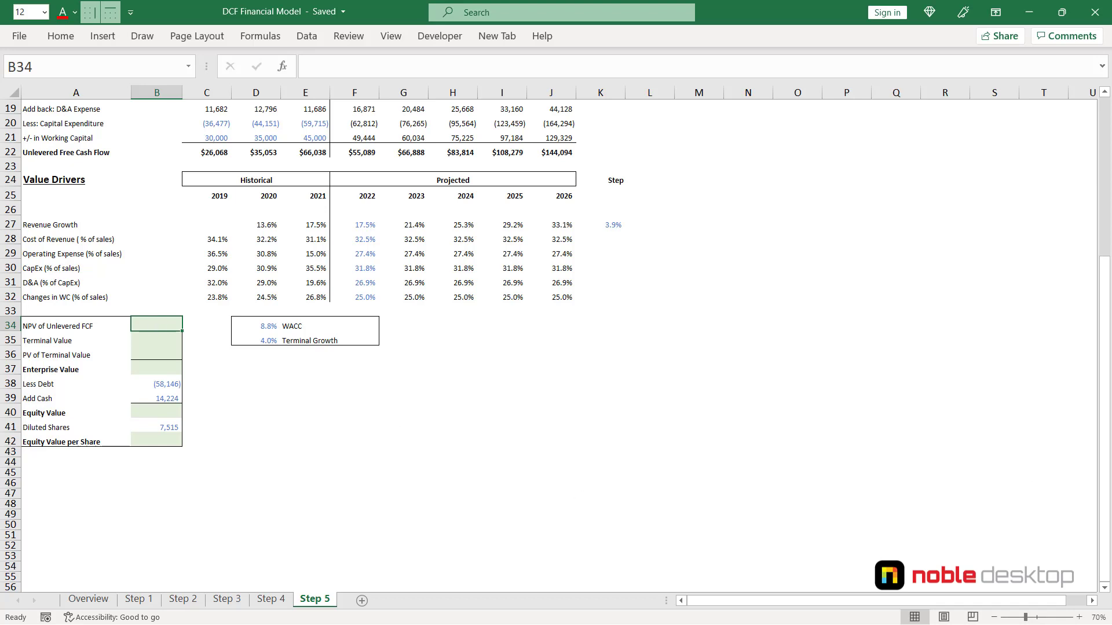
Start an NPV formula in B34 for the NPV of Unlevered FCF, using the WACC in D34 as the rate.
ctrl+scroll(549, 339, up, 1)
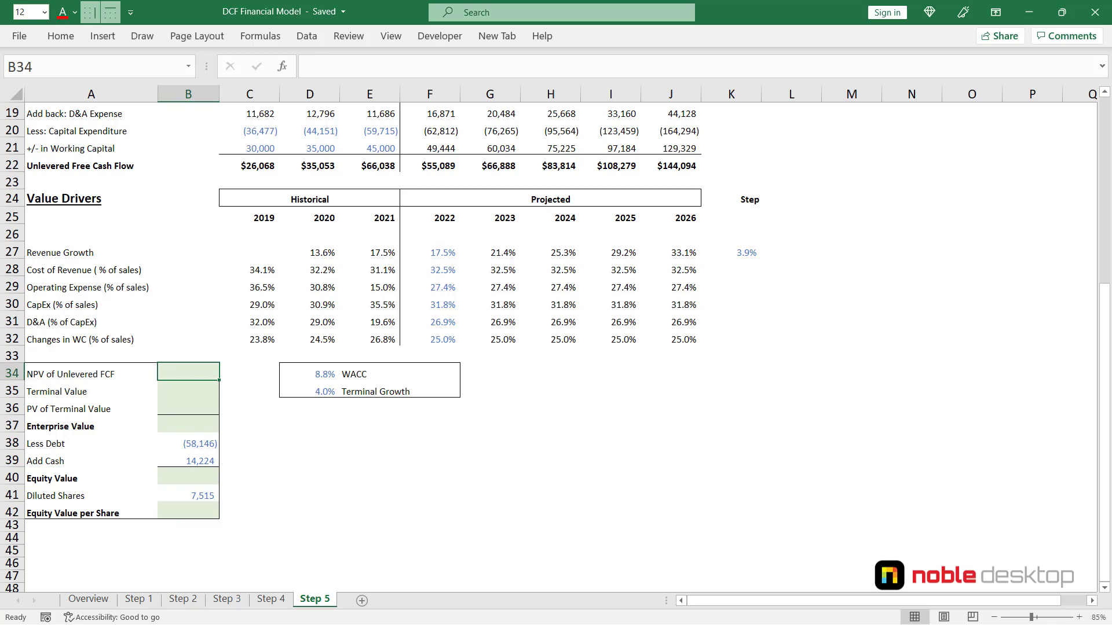
scroll(549, 339, up, 1)
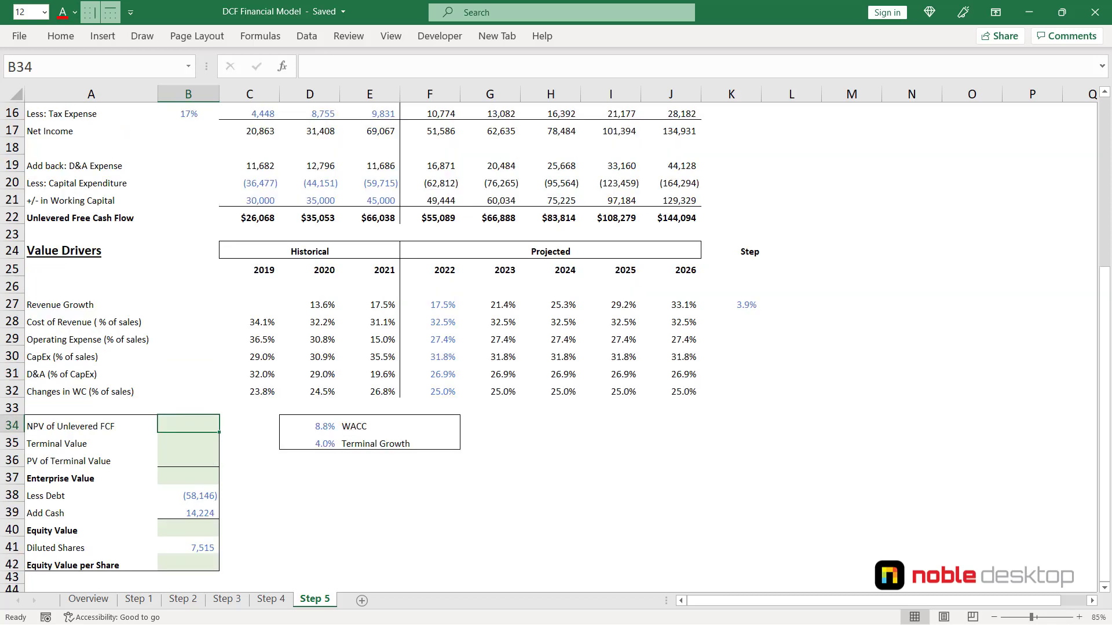
text(=npv)
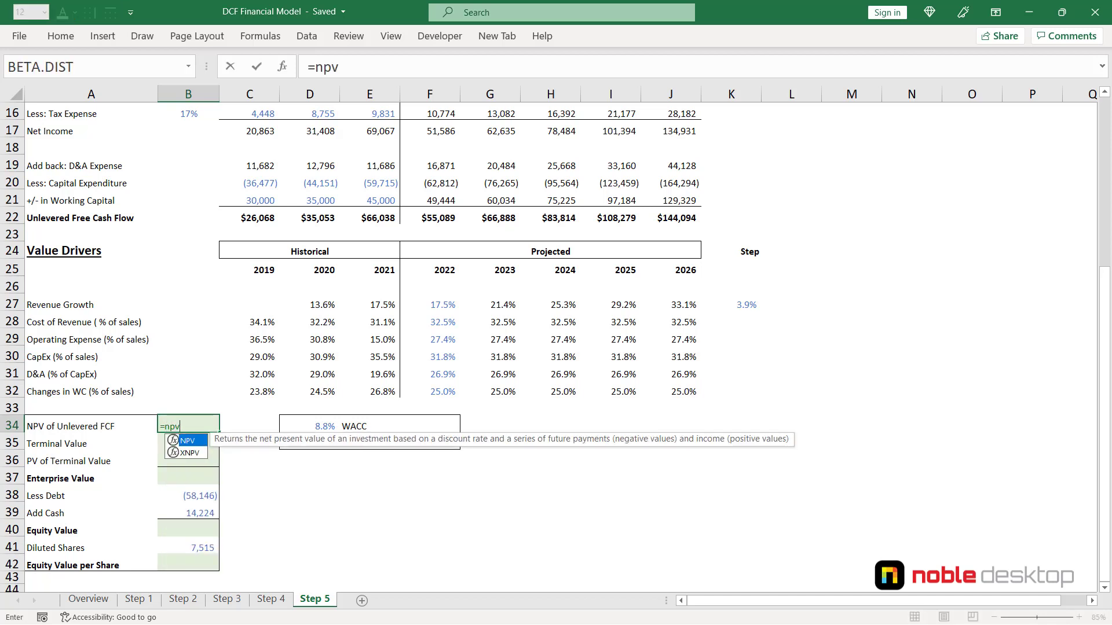
key(Tab)
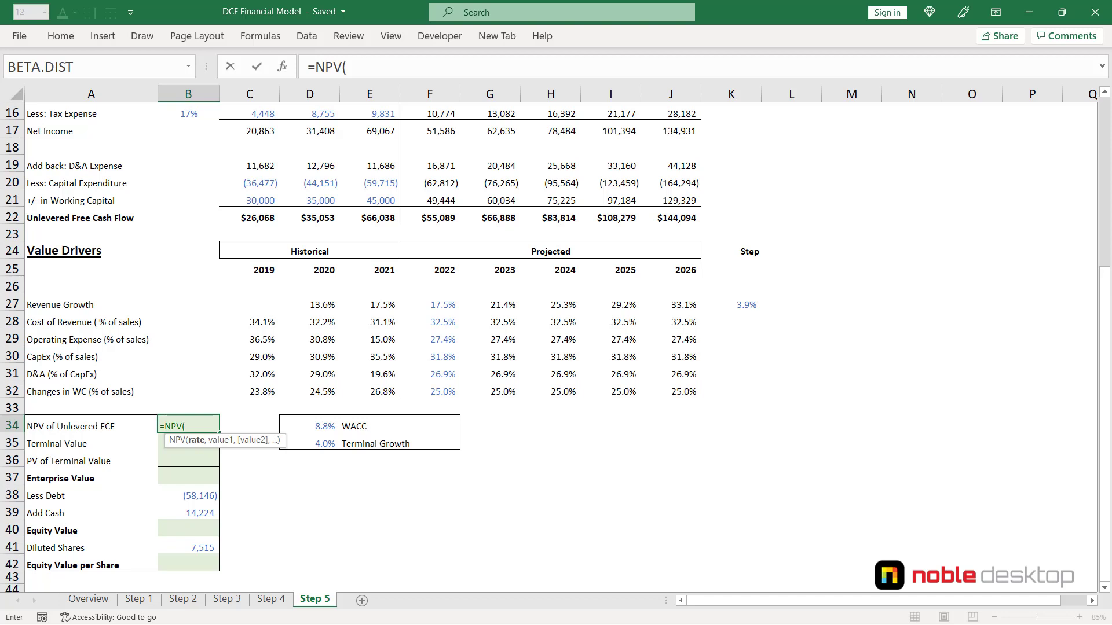
key(Right)
key(Right)
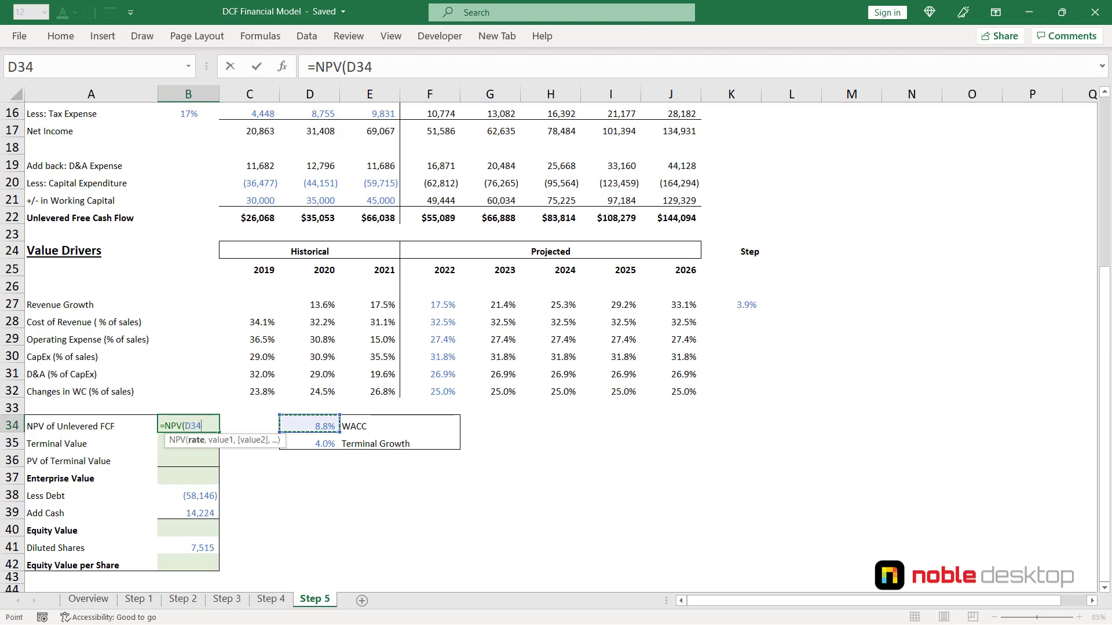
Complete the NPV formula with the projected unlevered free cash flows F22:J22 as its values, giving =NPV(D34,F22:J22).
text(,)
key(Up)
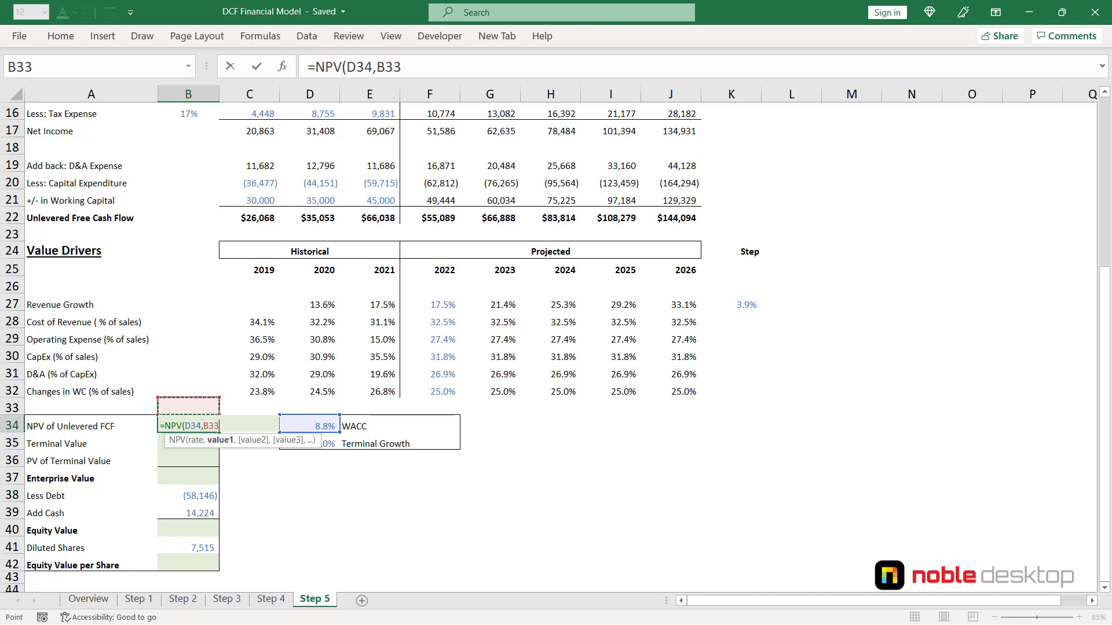
key(Right)
key(Up)
key(Up)
key(Up)
key(Up)
key(Up)
key(Up)
key(Up)
key(Up)
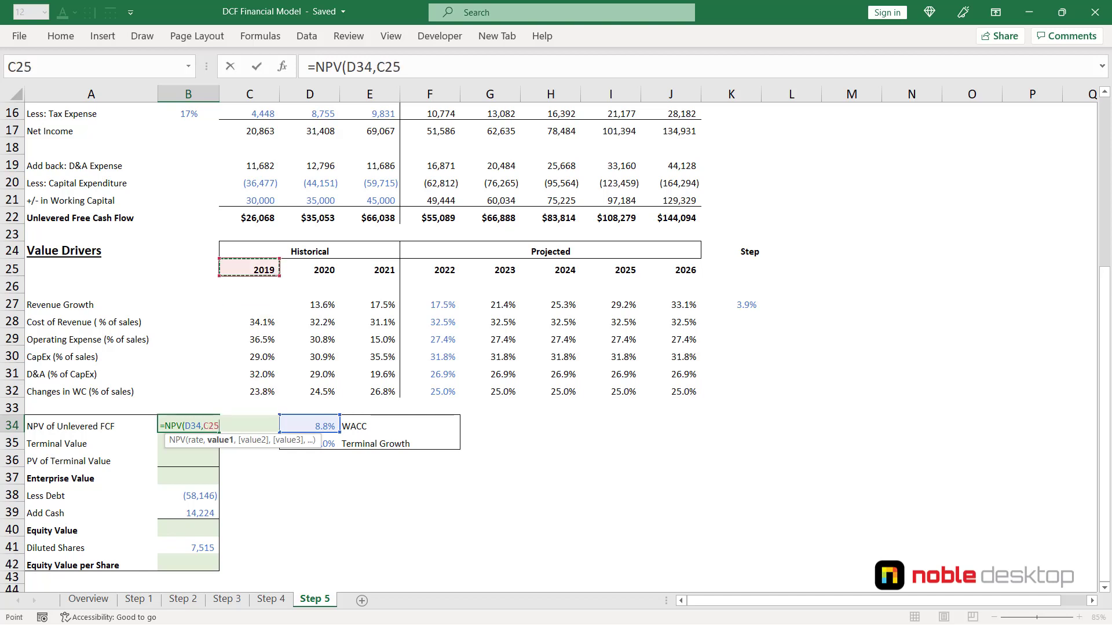
key(Up)
key(Up)
key(Up)
key(Right)
key(Right)
key(Right)
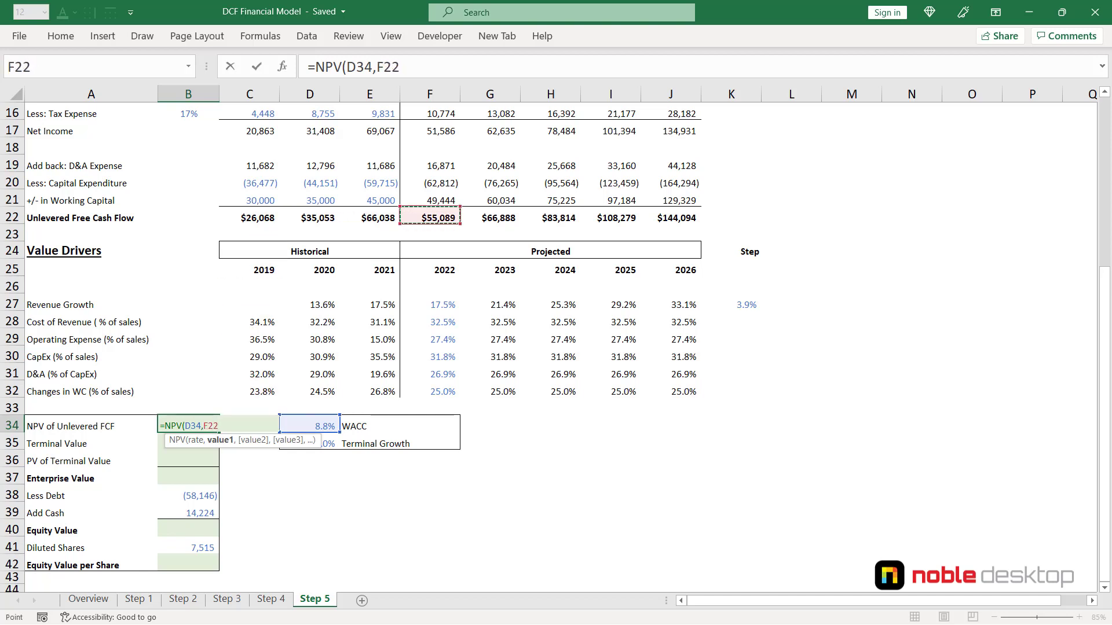
key(Right)
key(Left)
key(shift+Right)
key(shift+Right)
key(shift+Right)
key(shift+Right)
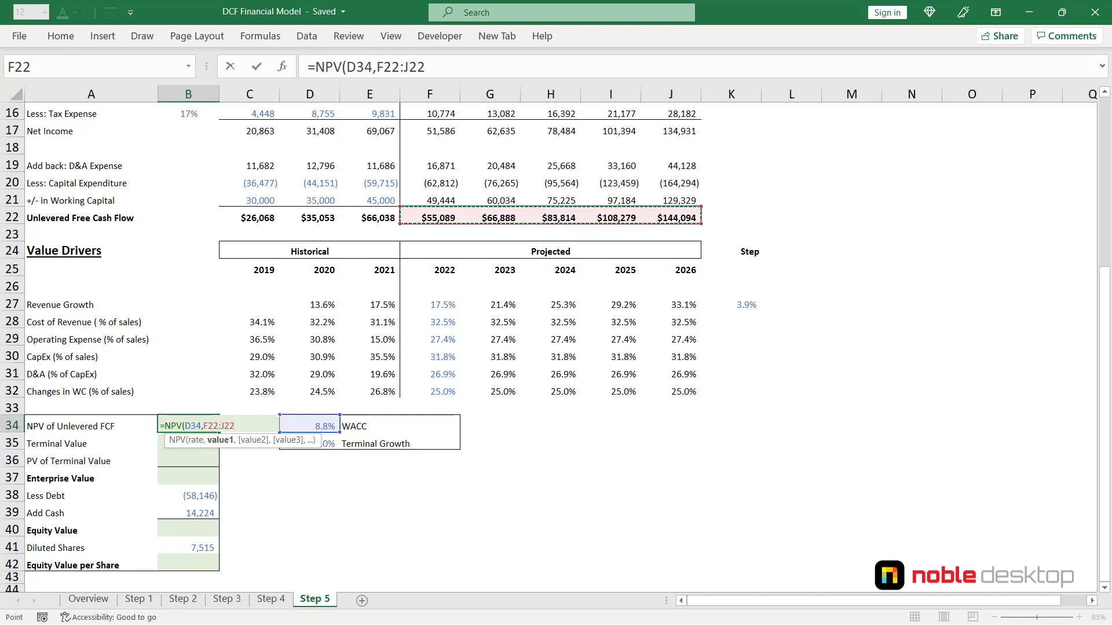
text())
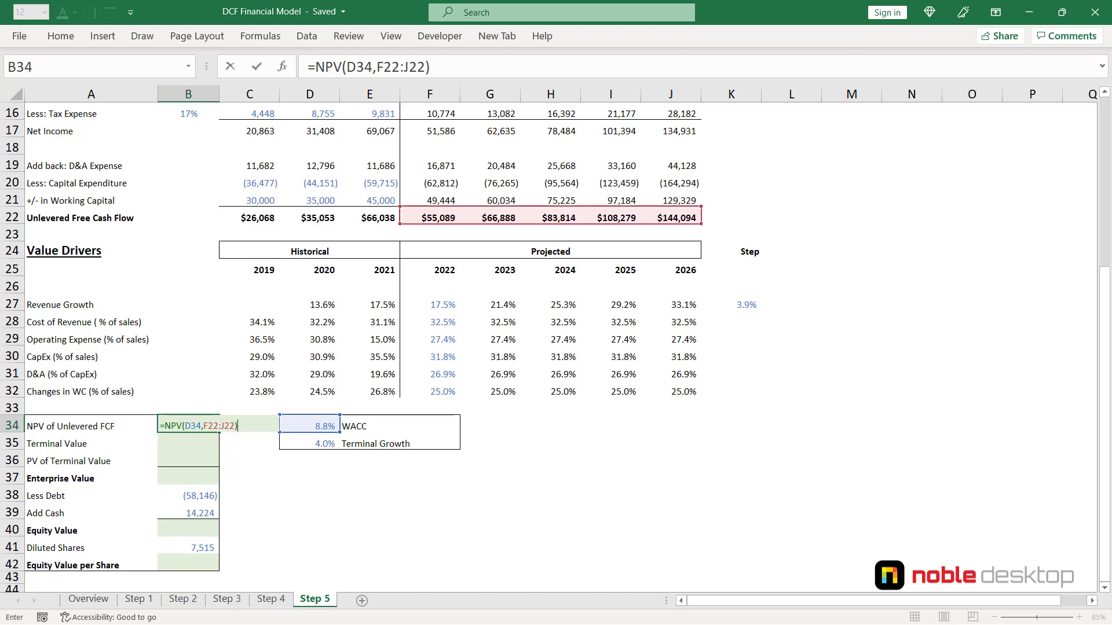
key(Return)
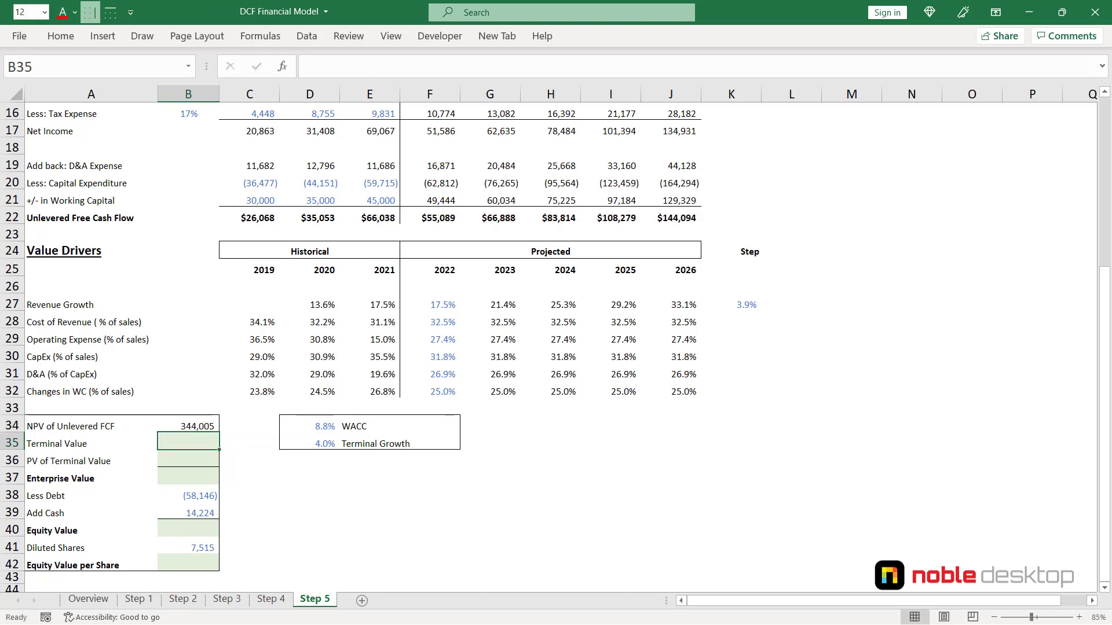
Start the Terminal Value formula in B35 with a reference to the 2026 unlevered free cash flow in J22.
text(=)
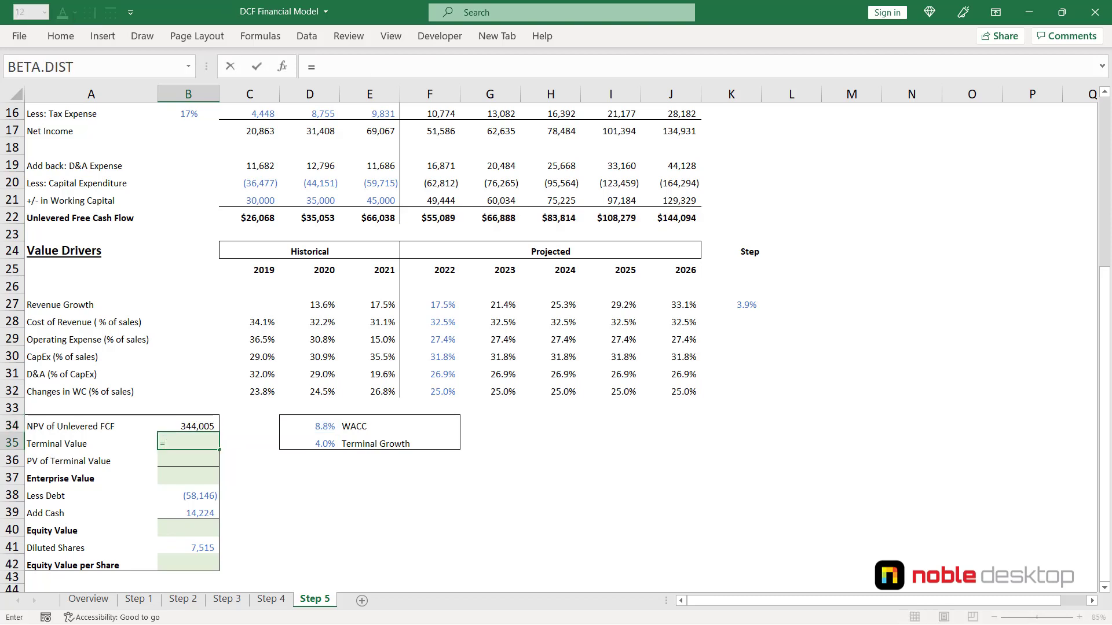
key(Up)
key(Up)
key(Up)
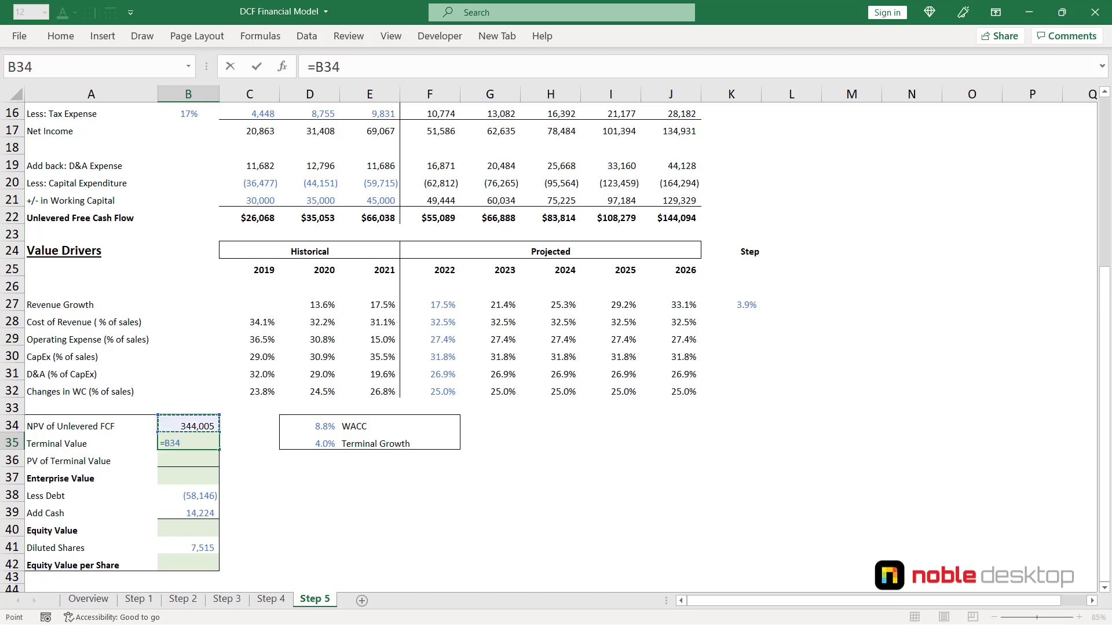
key(Right)
key(ctrl+Right)
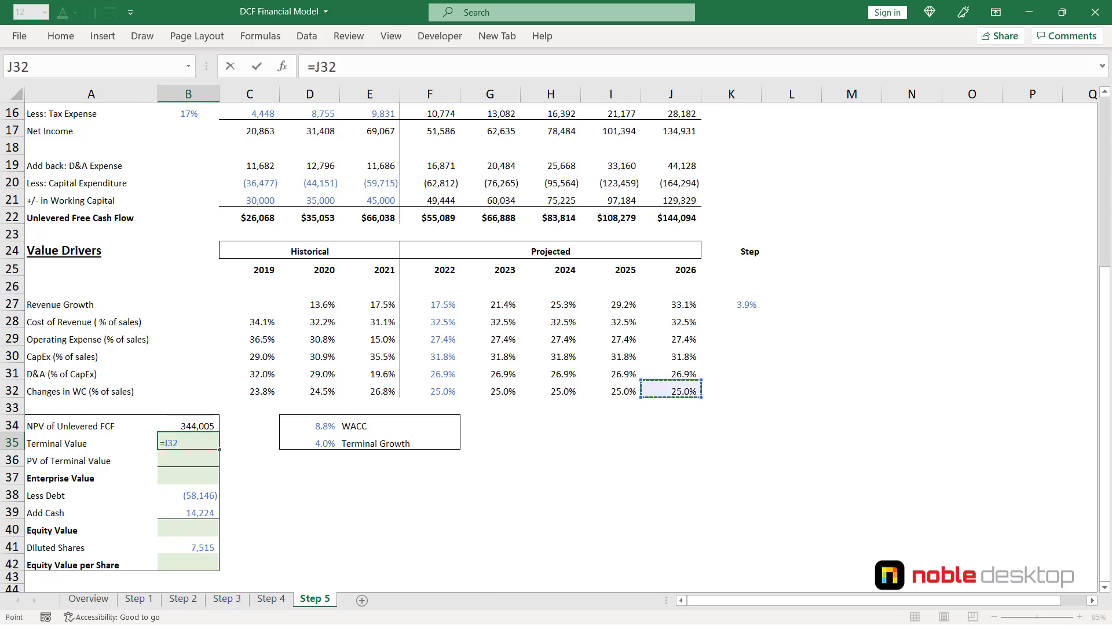
key(Up)
key(ctrl+Up)
key(ctrl+Up)
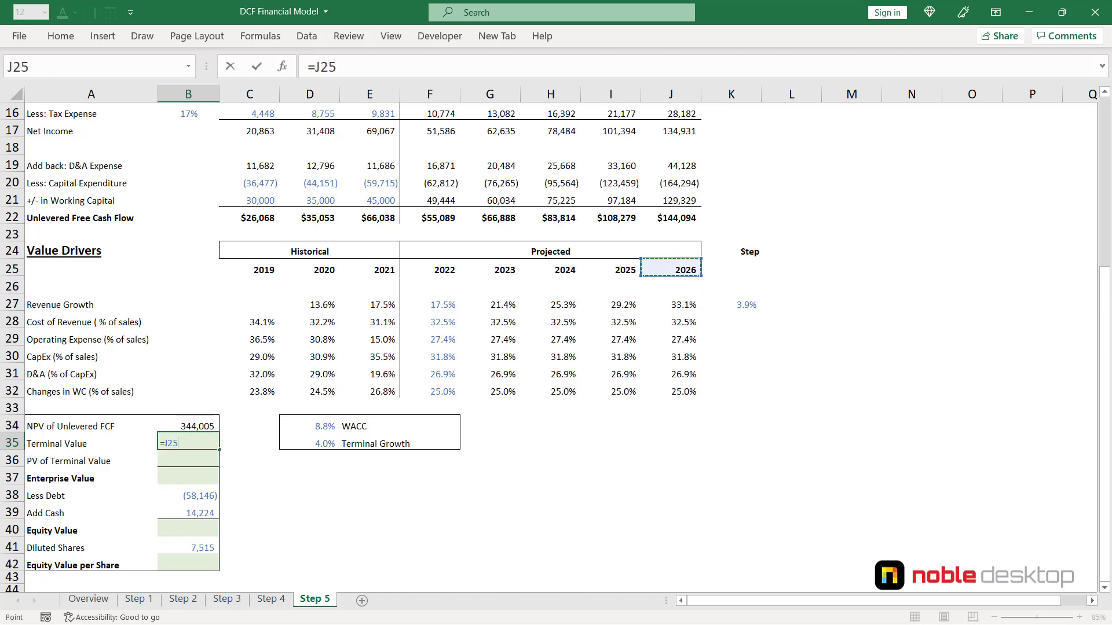
key(Up)
key(Up)
key(Up)
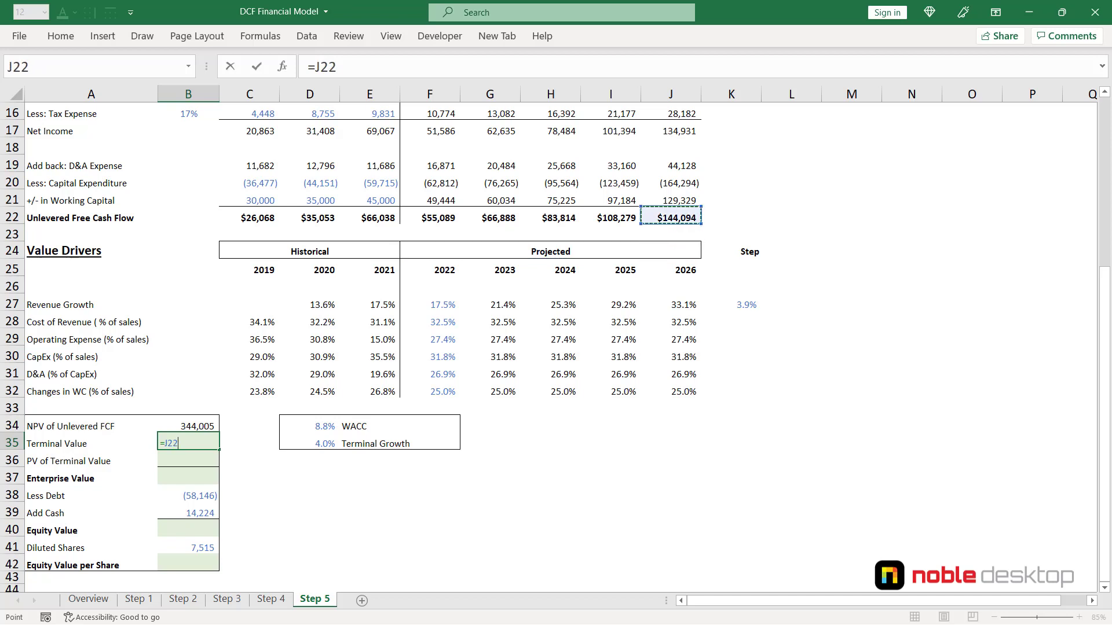
Complete the Terminal Value formula with the terminal growth and WACC cells as =J22*(1+D35)/(D34-D35).
text(*(1+)
key(Right)
key(Right)
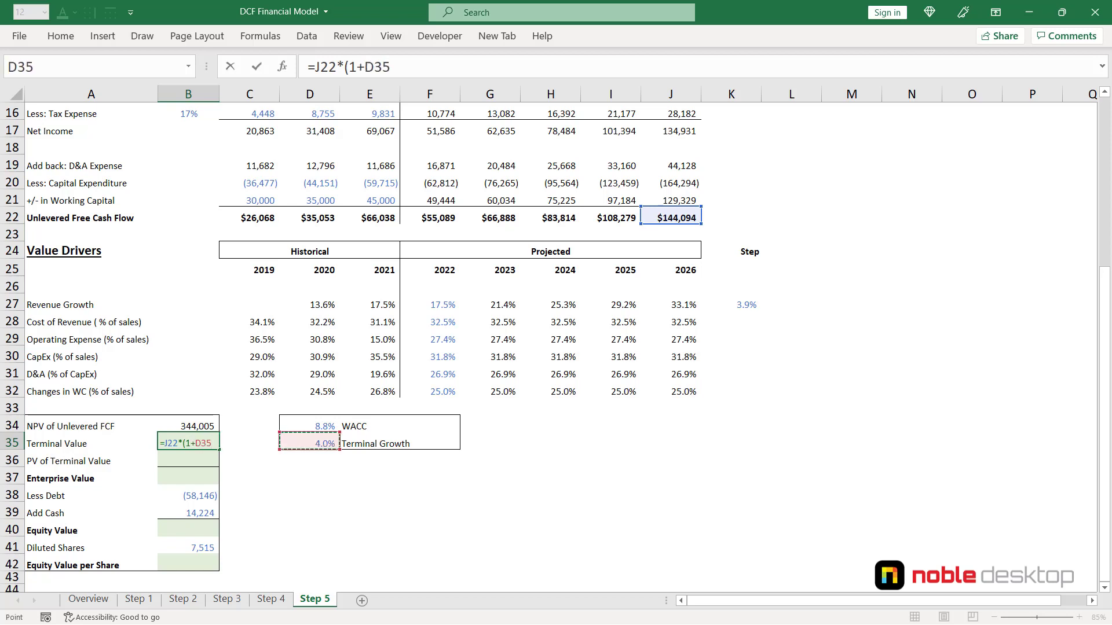
text()/()
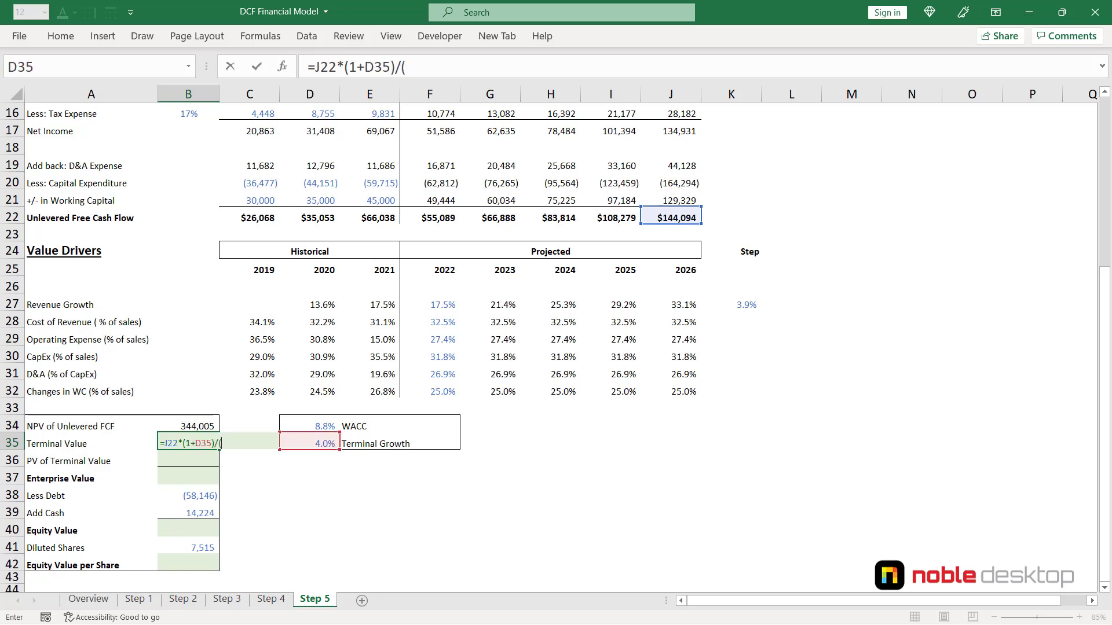
key(Right)
key(Right)
key(Up)
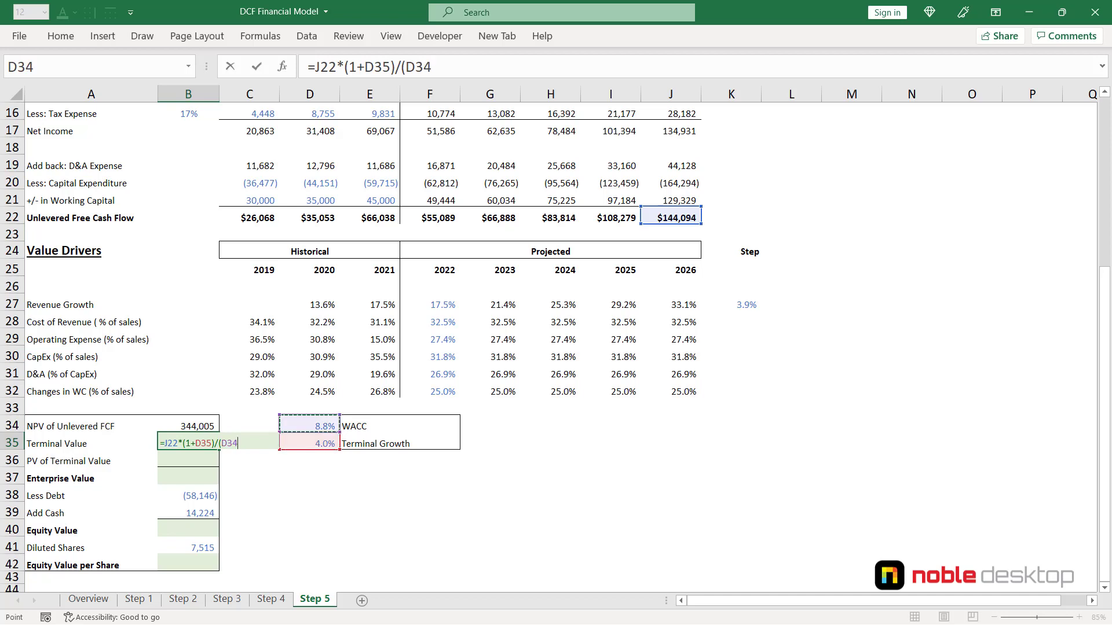
text(-)
key(Right)
key(Right)
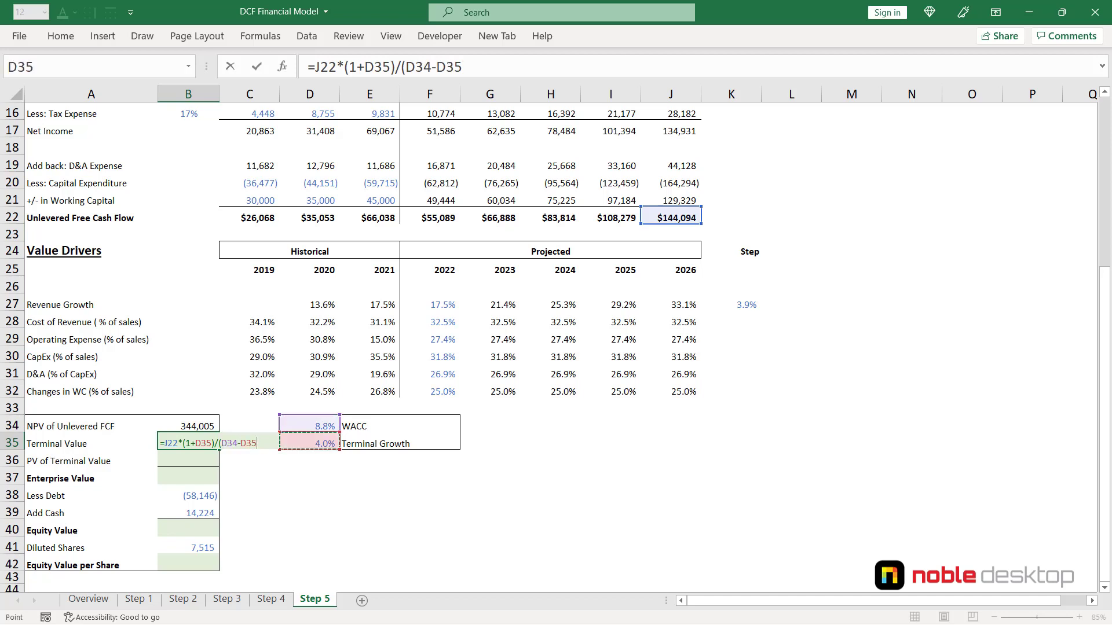
text())
key(ctrl+Return)
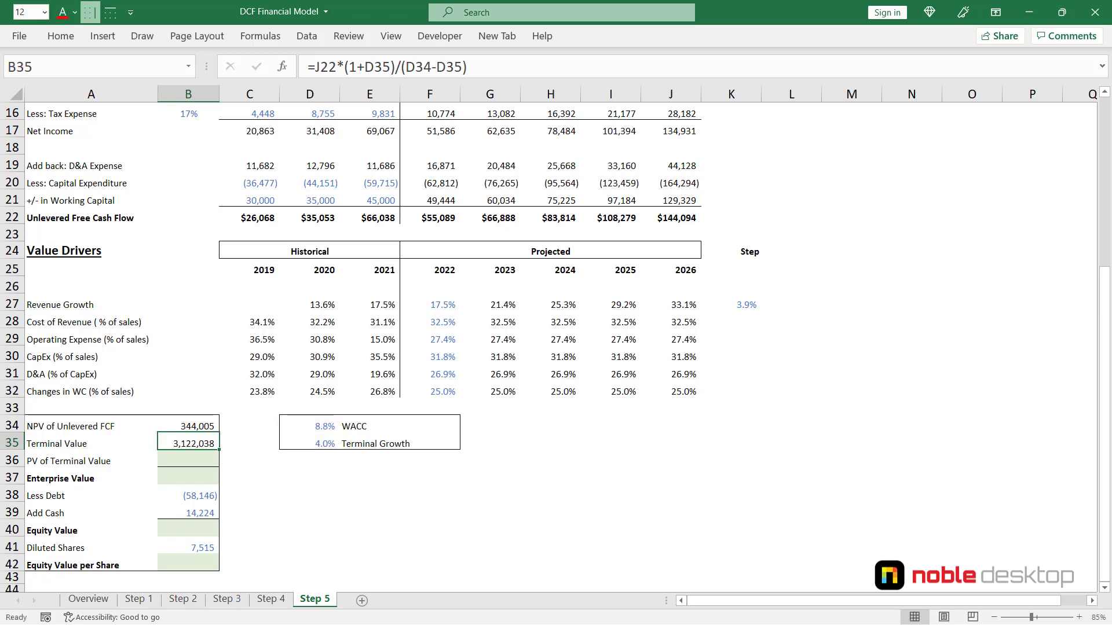
Calculate the PV of Terminal Value in B36 over five periods with no payments, using =PV(D34,5,0,-B35).
key(Down)
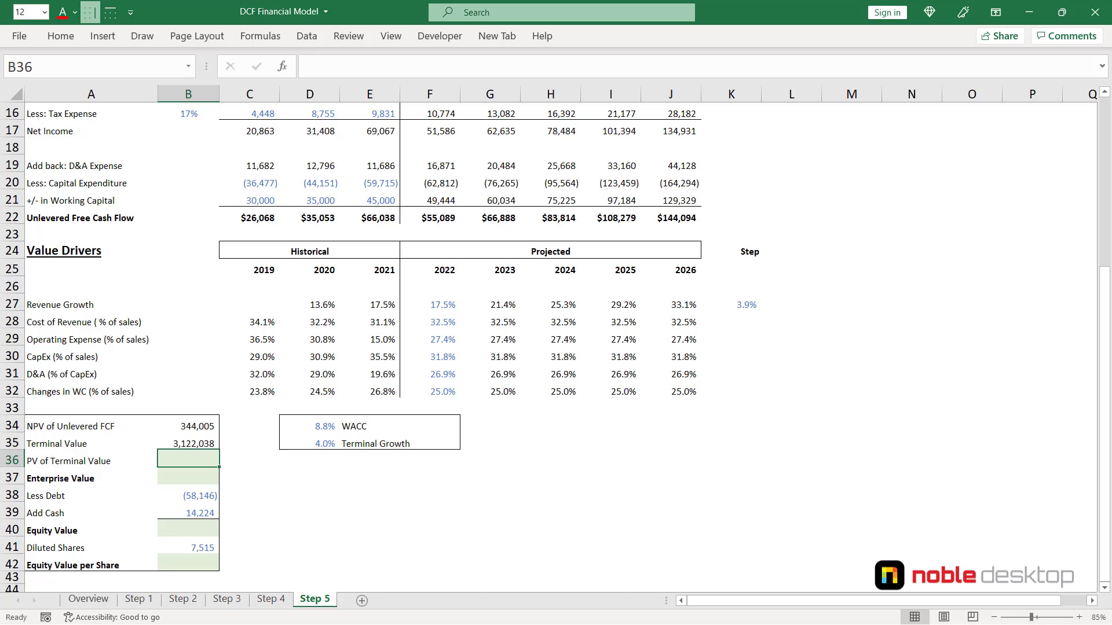
text(=pv)
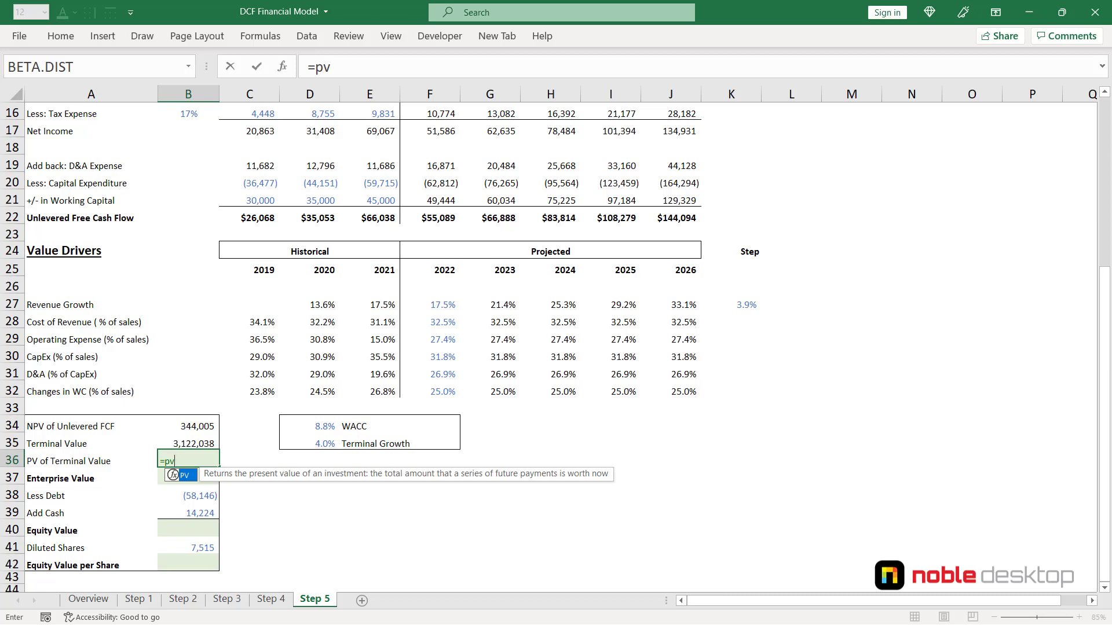
key(Tab)
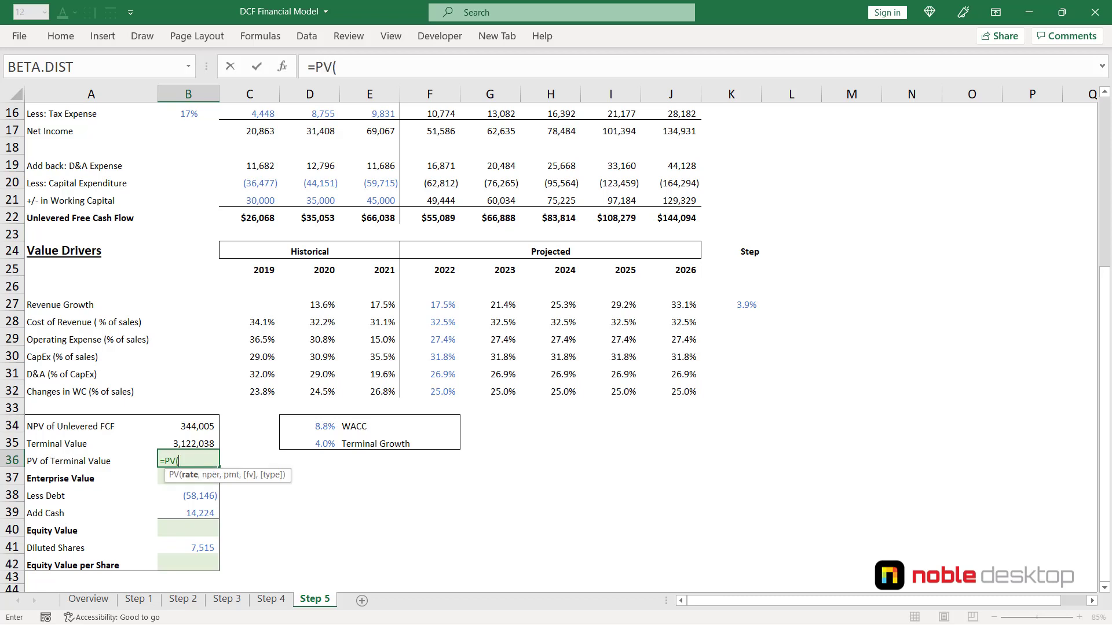
key(Right)
key(Right)
key(Up)
key(Up)
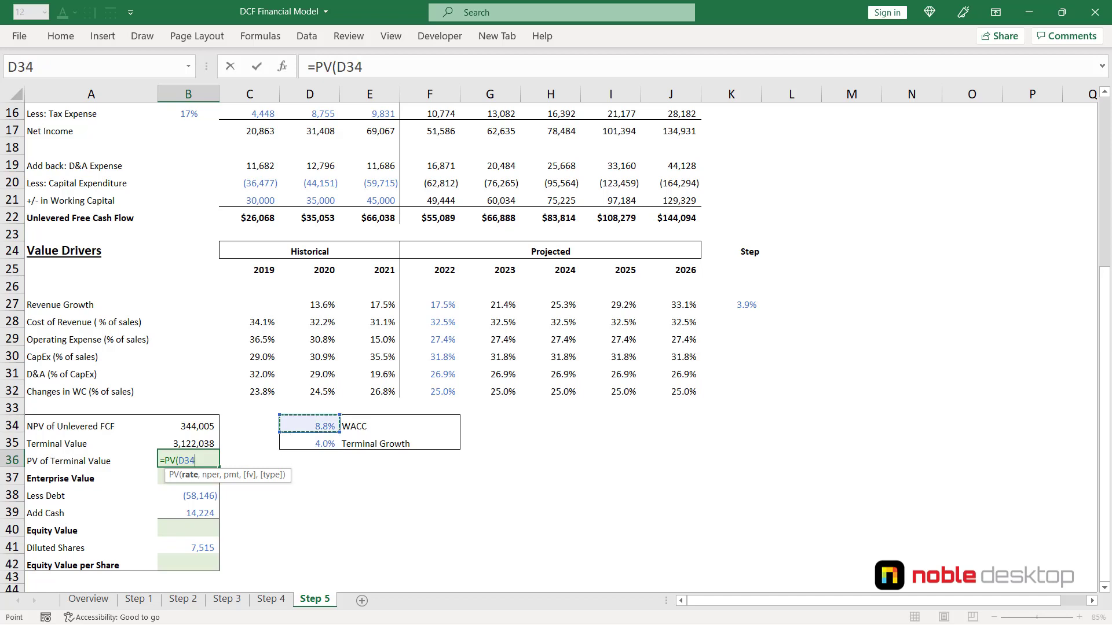
text(,5)
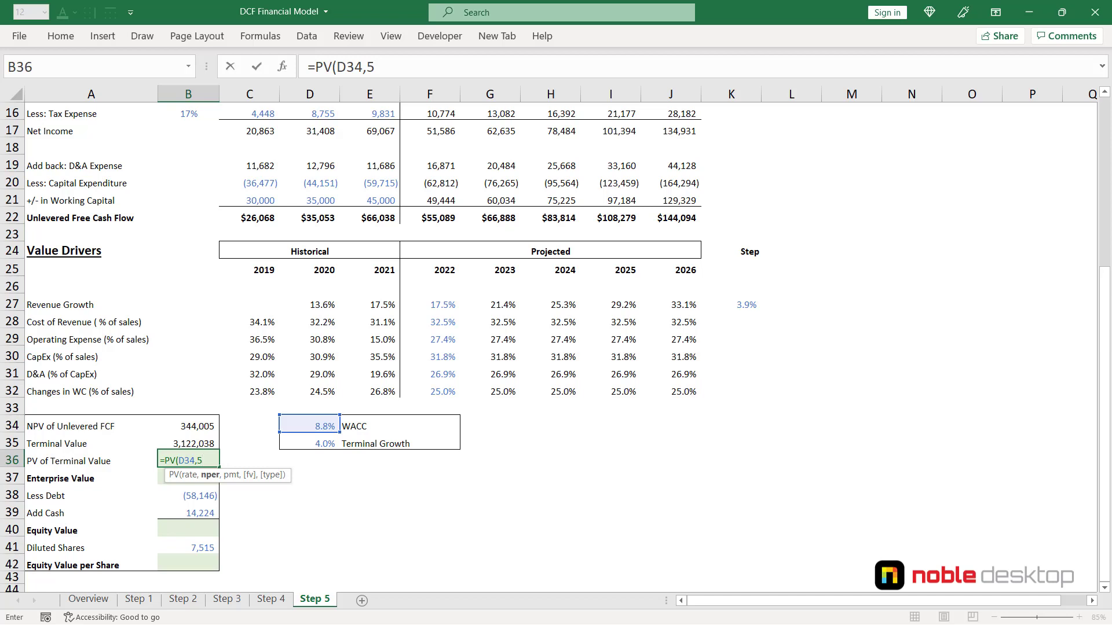
text(,0,)
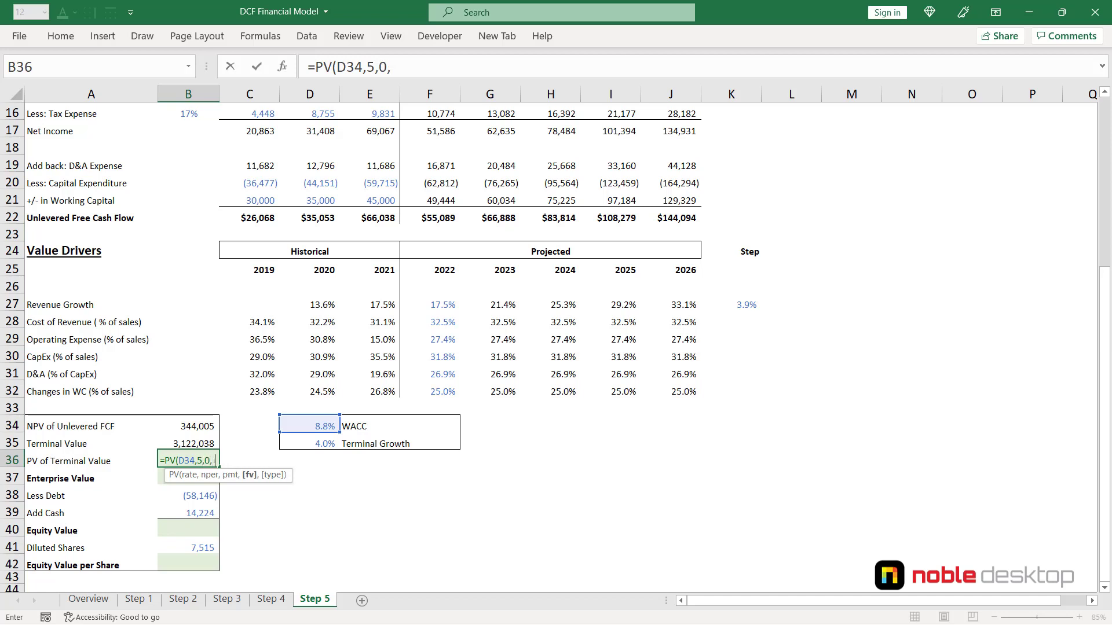
text(-)
key(Up)
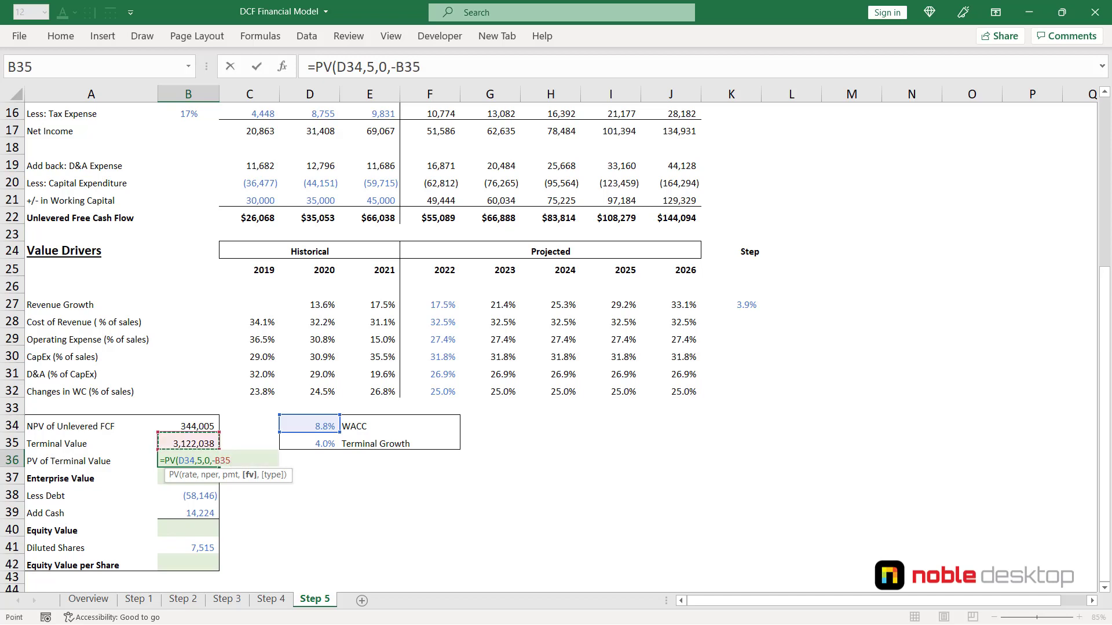
text())
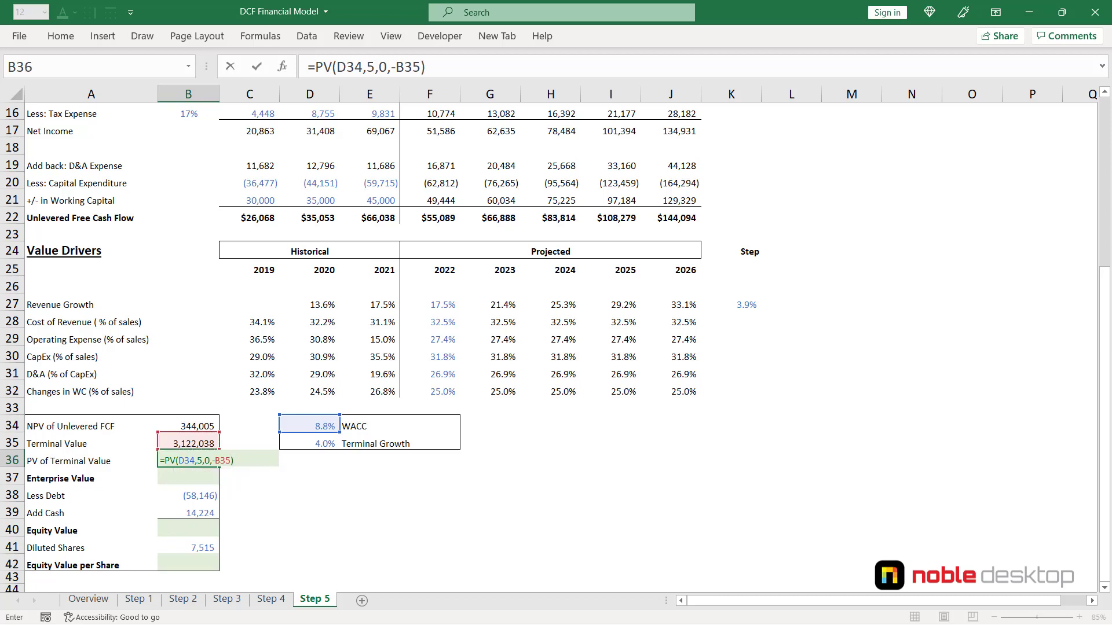
key(ctrl+Return)
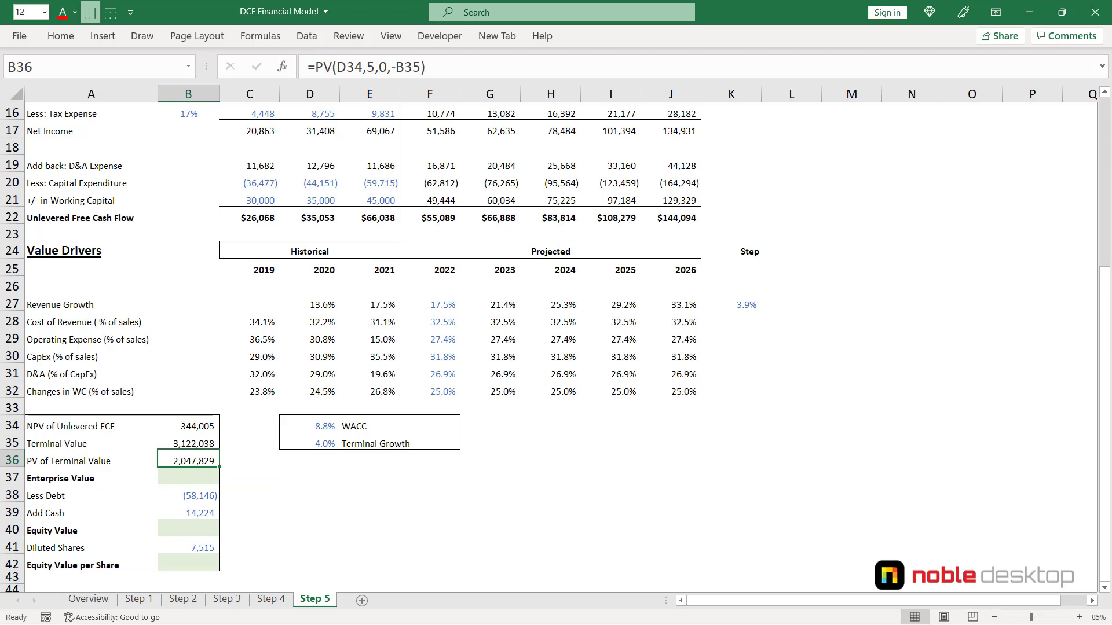
Calculate the Enterprise Value in B37 by adding the cash flow NPV and the PV of Terminal Value with =B34+B36.
key(Down)
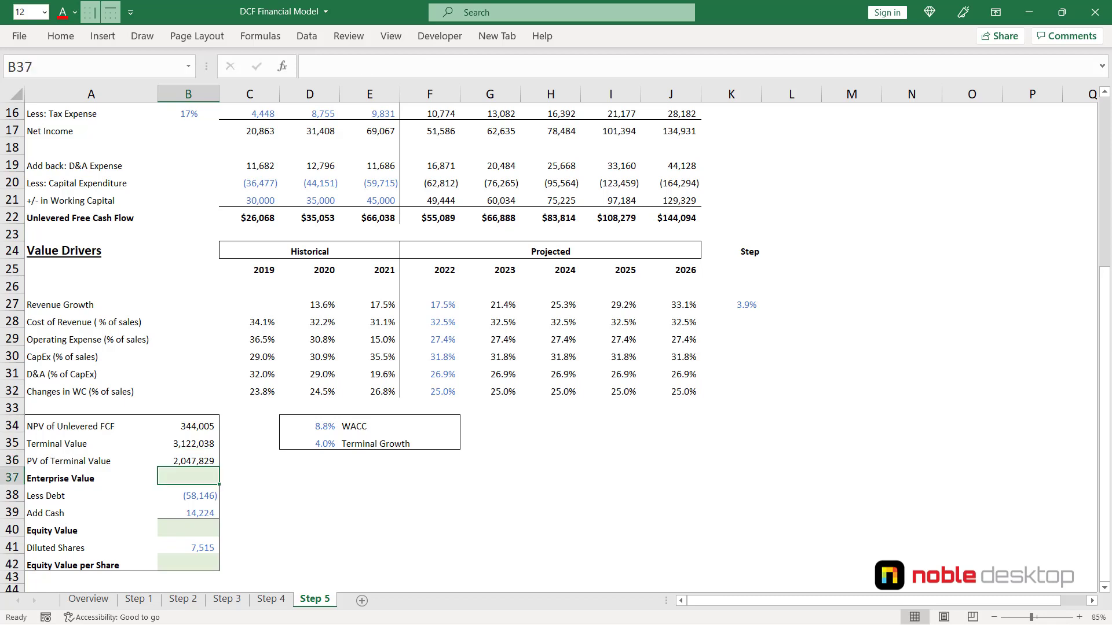
text(=)
key(Up)
key(Up)
key(Up)
key(Up)
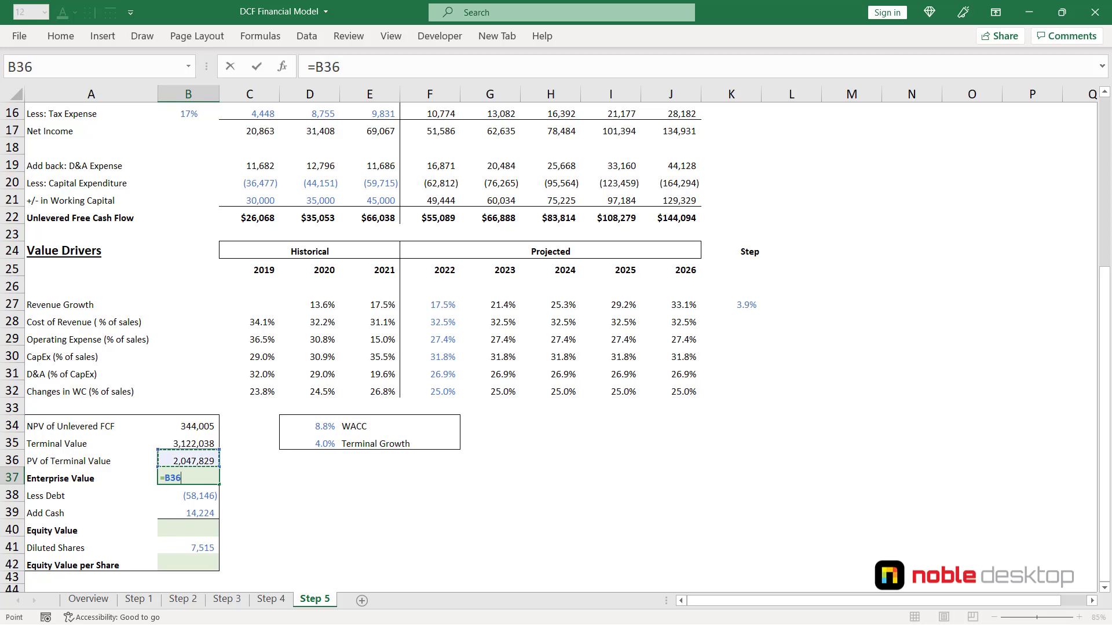
key(Down)
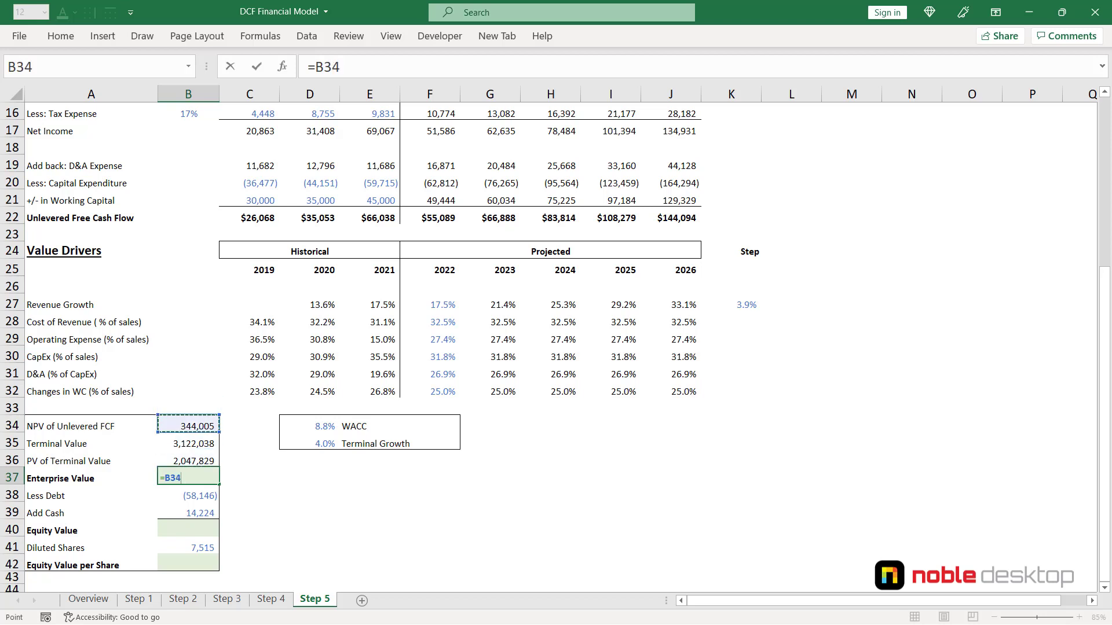
text(+)
key(Up)
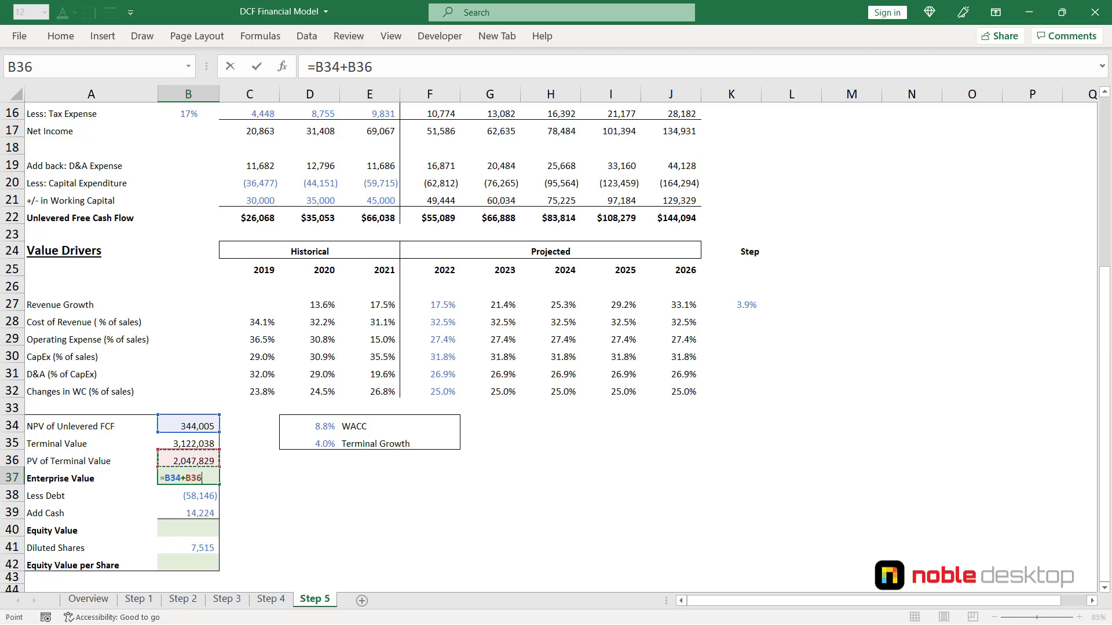
key(ctrl+Return)
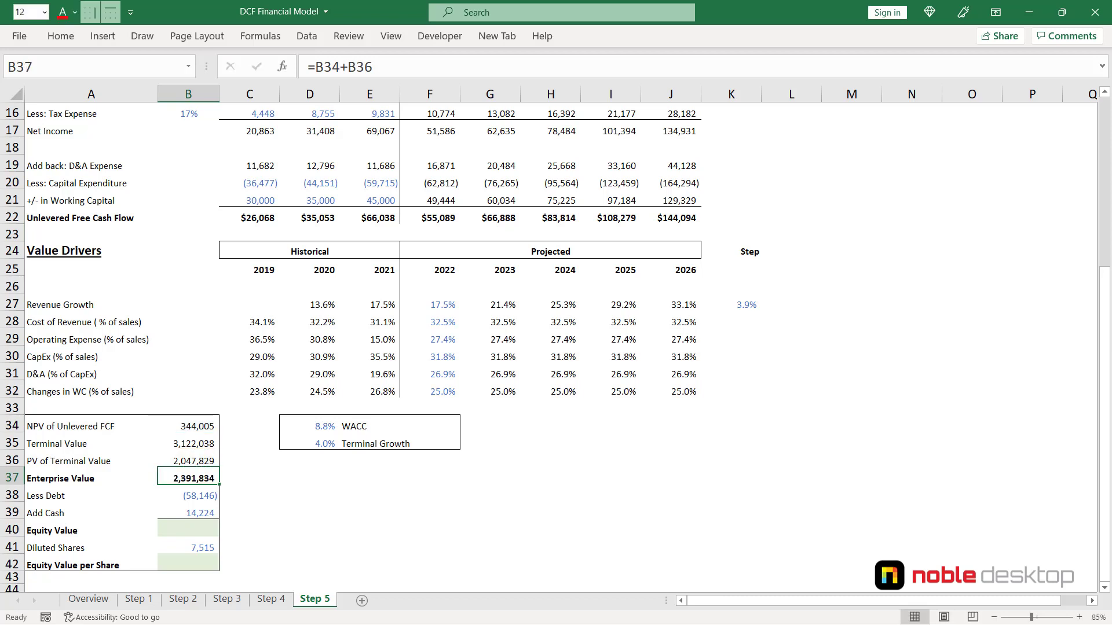
Calculate the Equity Value in B40 by summing Enterprise Value, debt and cash with =SUM(B37:B39).
key(Down)
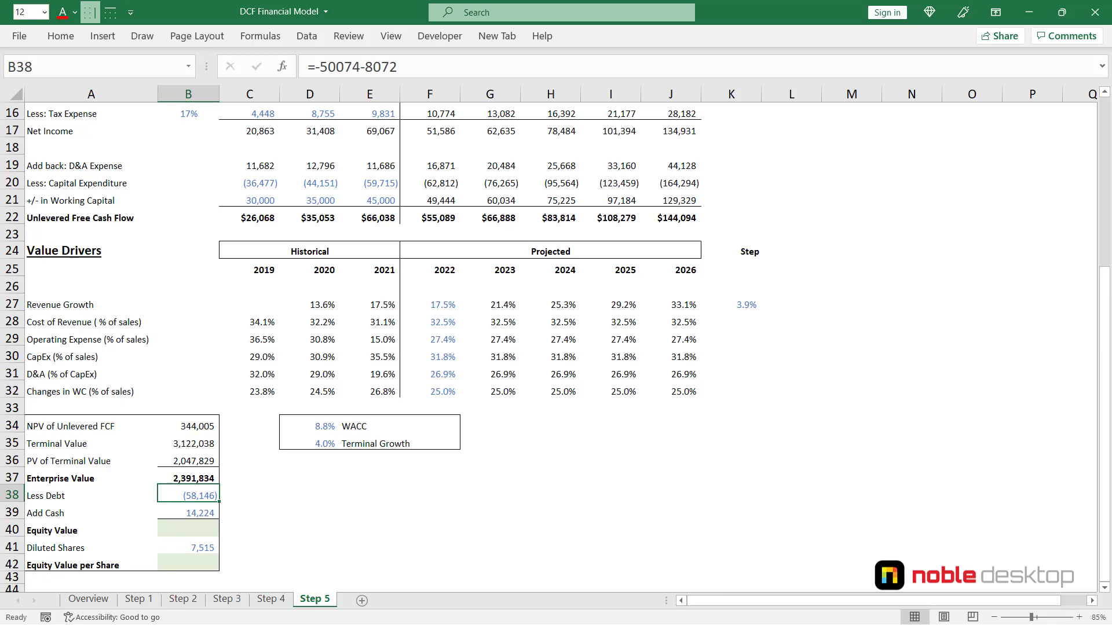
key(Down)
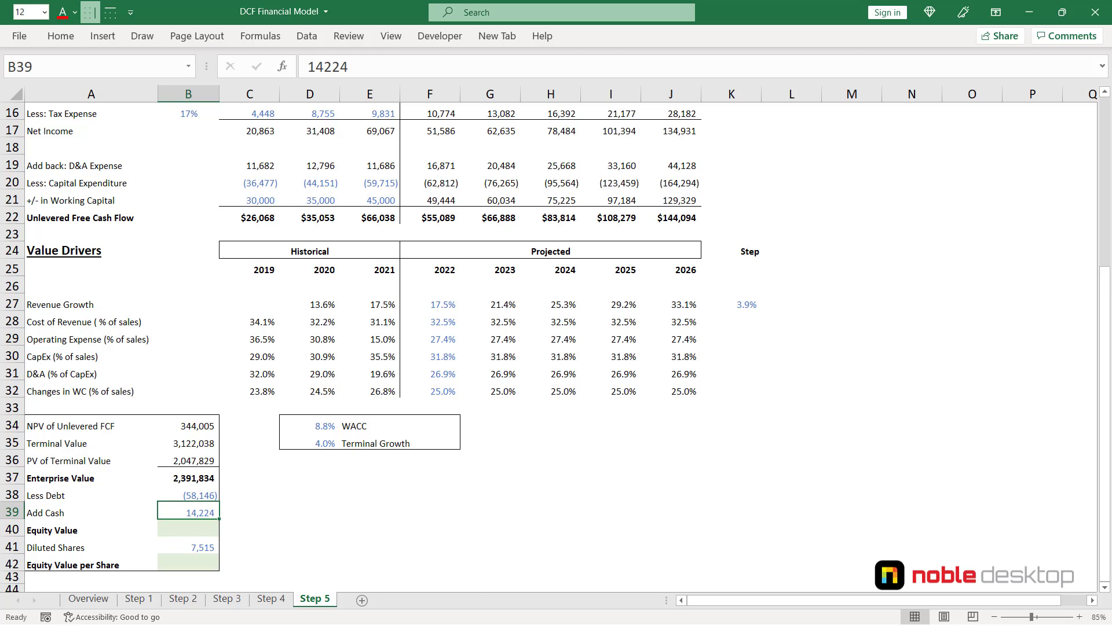
key(Down)
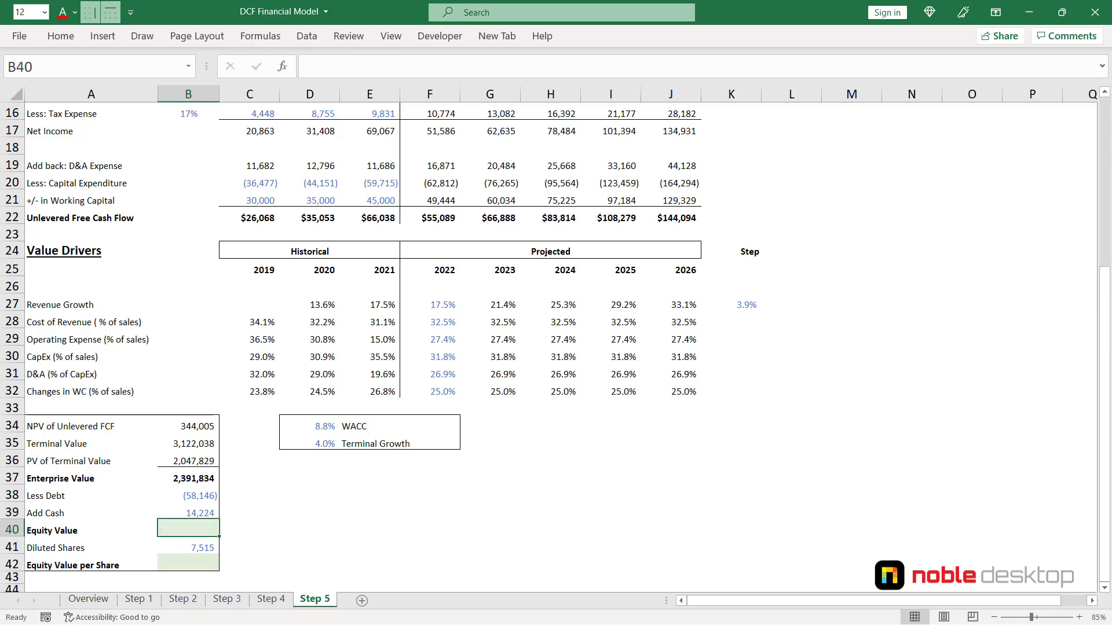
text(=sum()
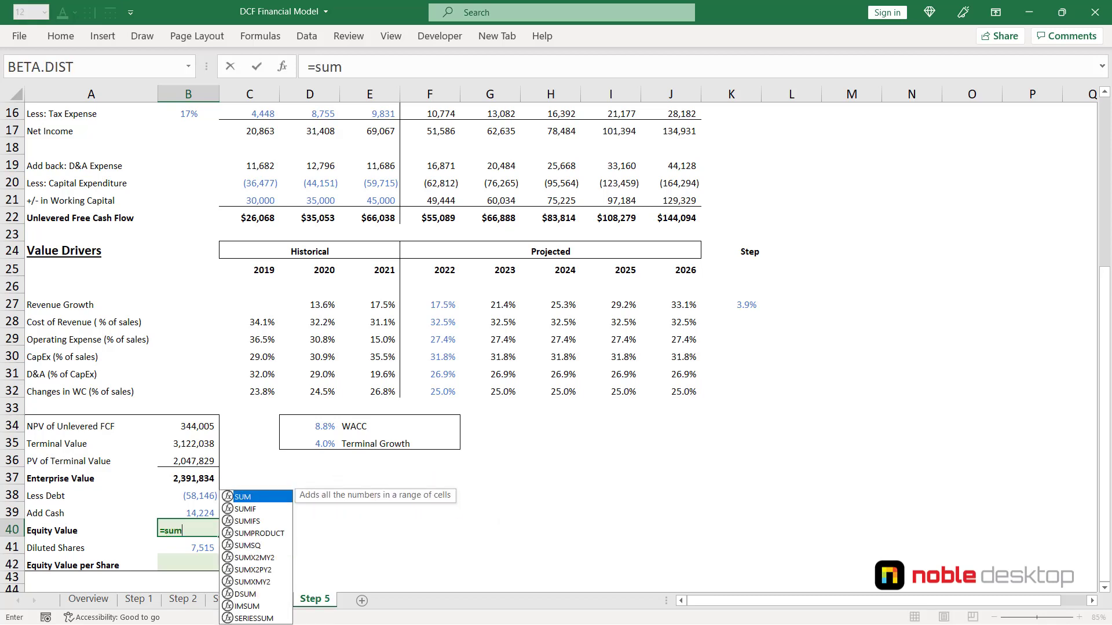
key(Up)
key(shift+Up)
key(shift+Up)
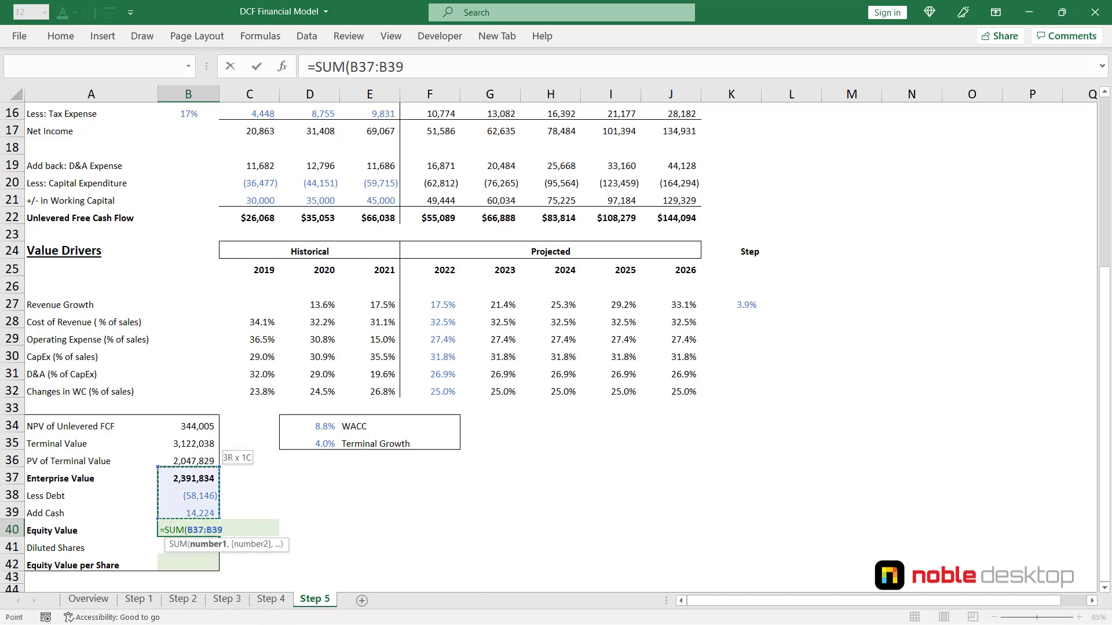
text())
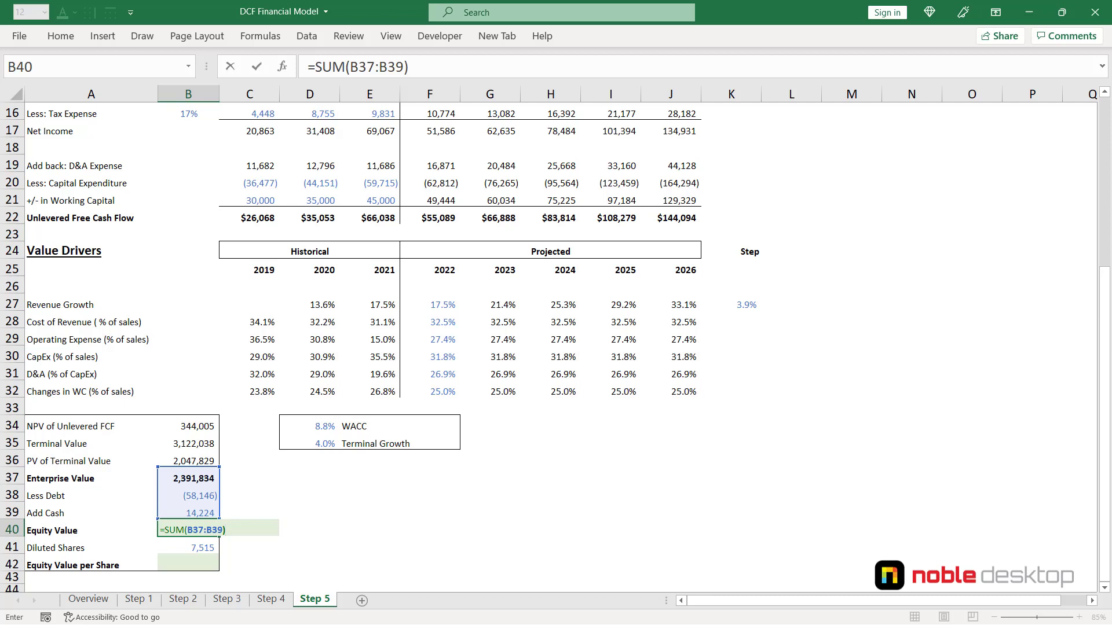
key(ctrl+Return)
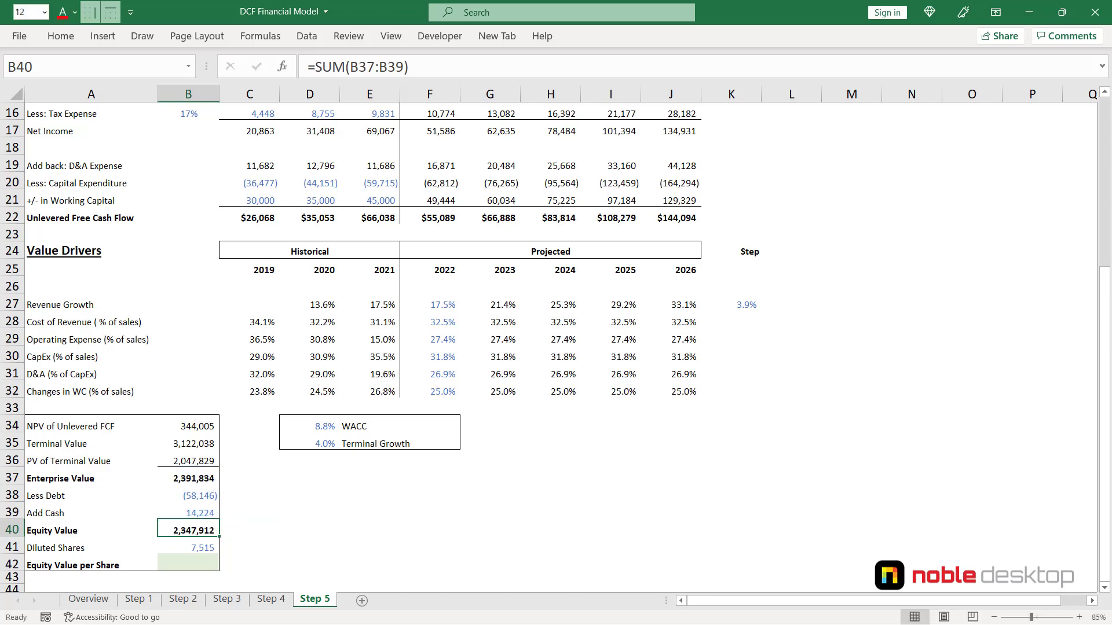
Select B42, check the outstanding common shares on the cover of Microsoft's 2021 10-K in the browser, and return to the Excel model.
key(Down)
key(Down)
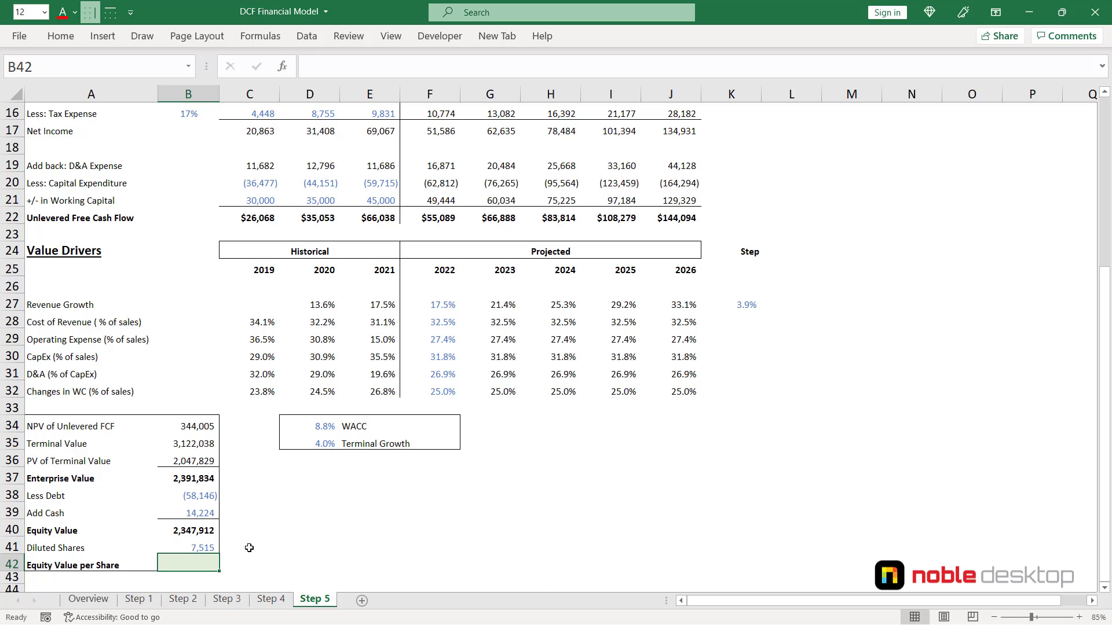
key(alt+Tab)
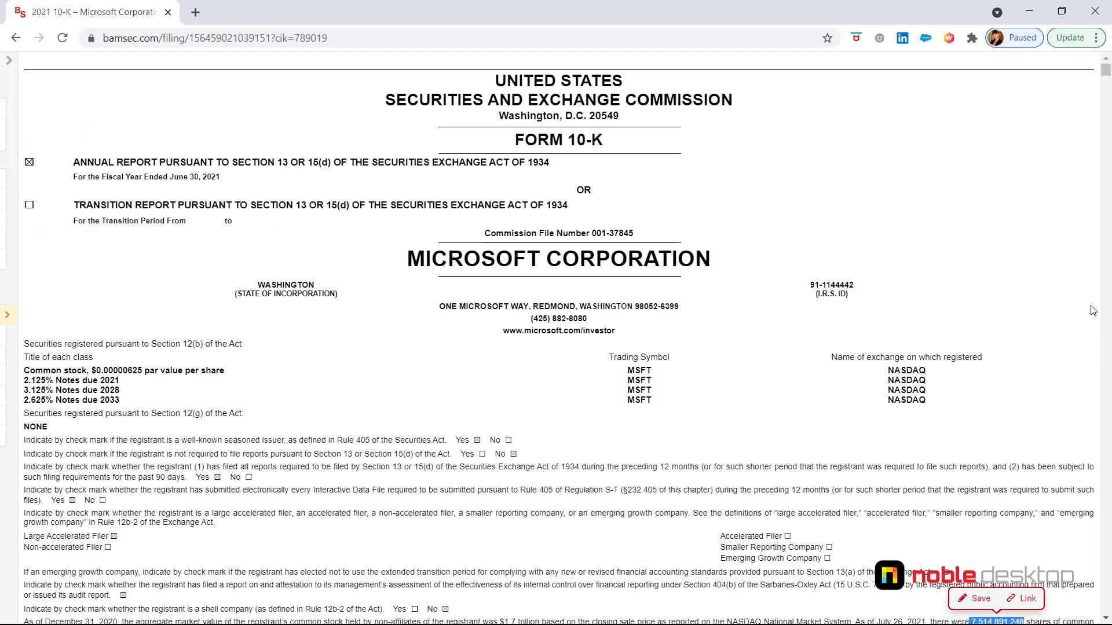
scroll(1092, 313, down, 3)
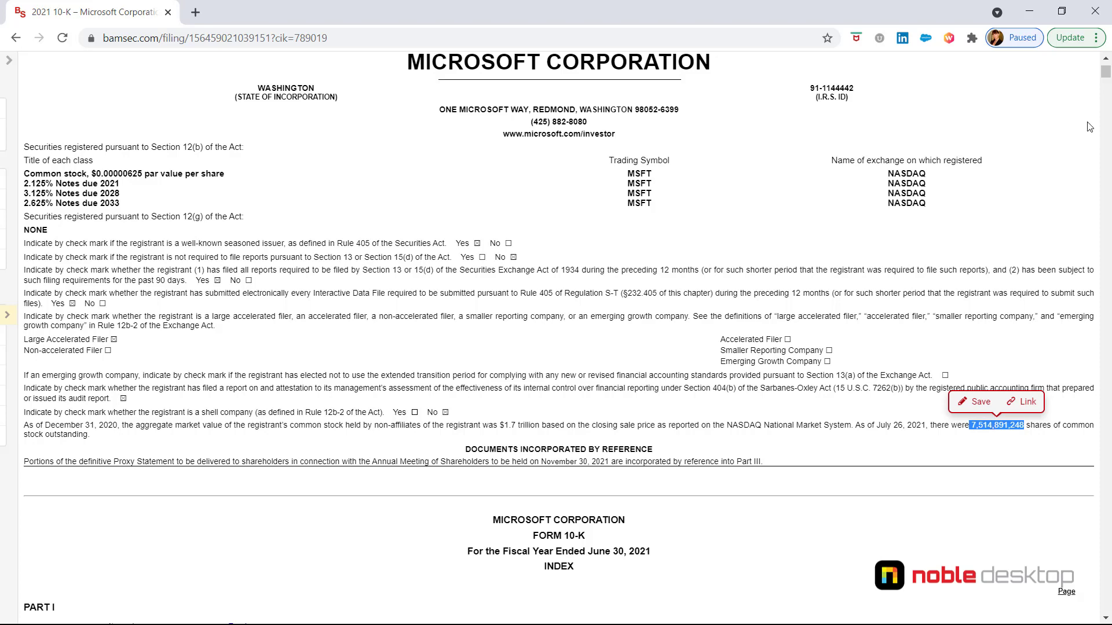
click(1029, 11)
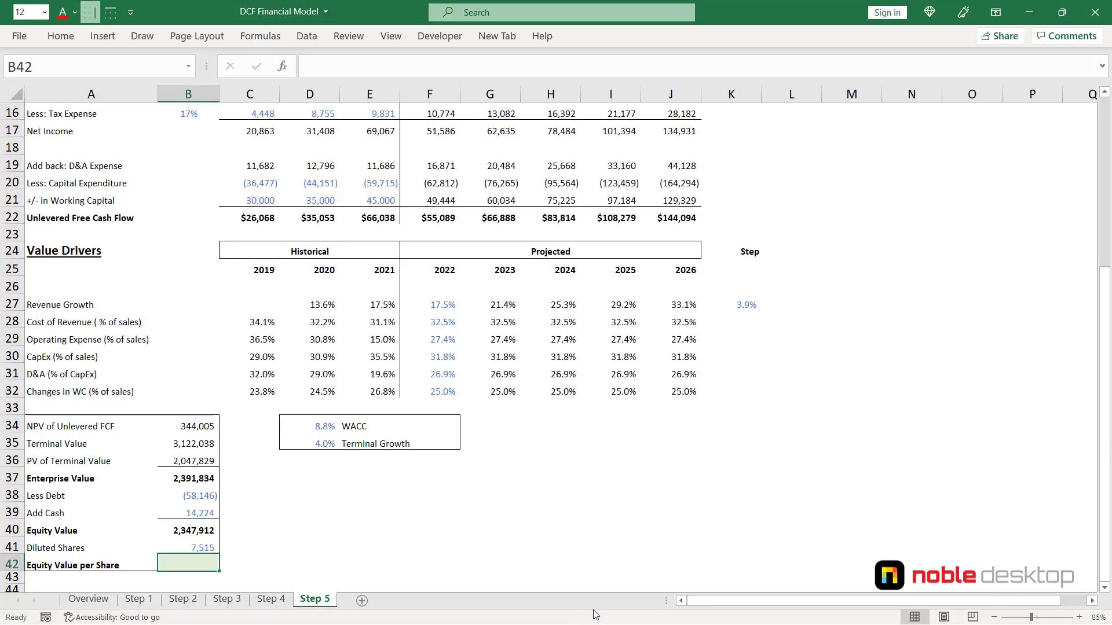
Calculate the Equity Value per Share in B42 by dividing Equity Value by Diluted Shares with =B40/B41.
text(=)
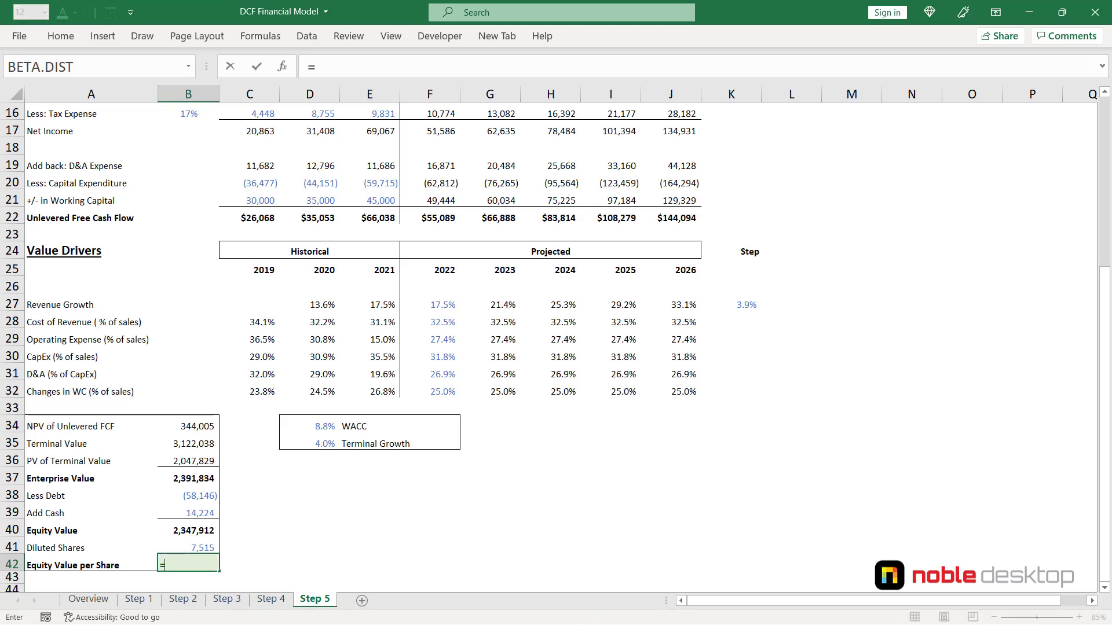
key(Up)
key(Up)
text(/)
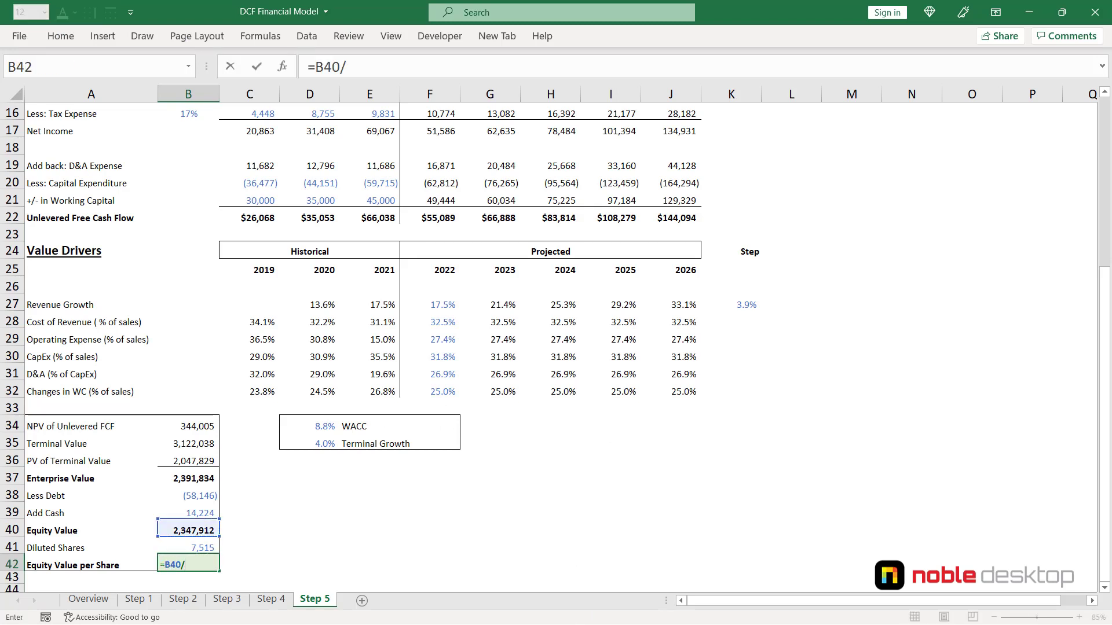
key(Down)
key(ctrl+Return)
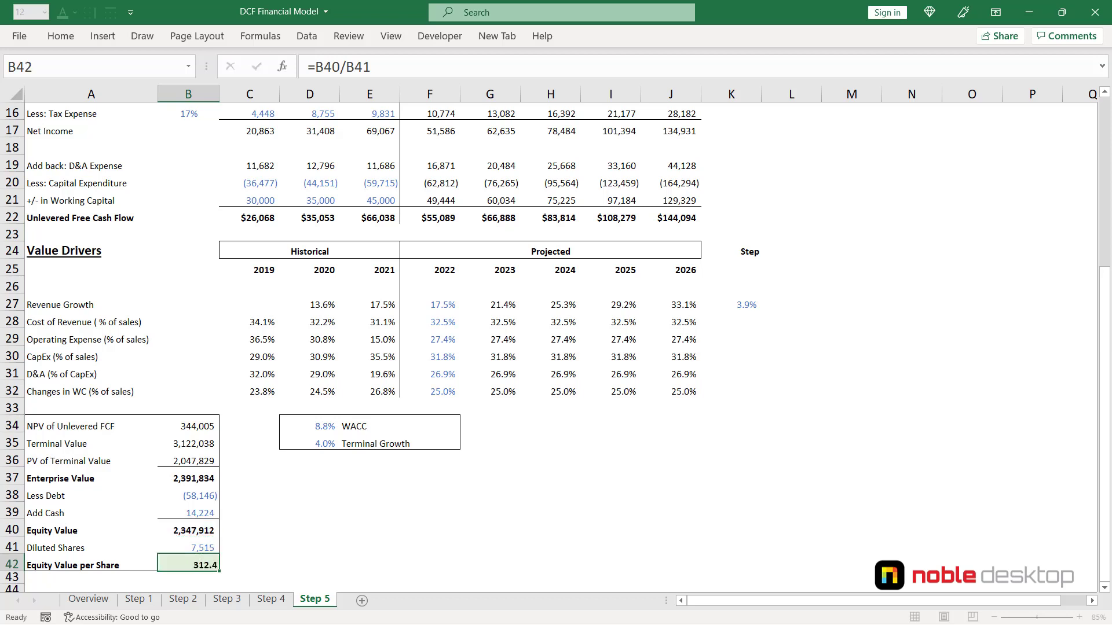